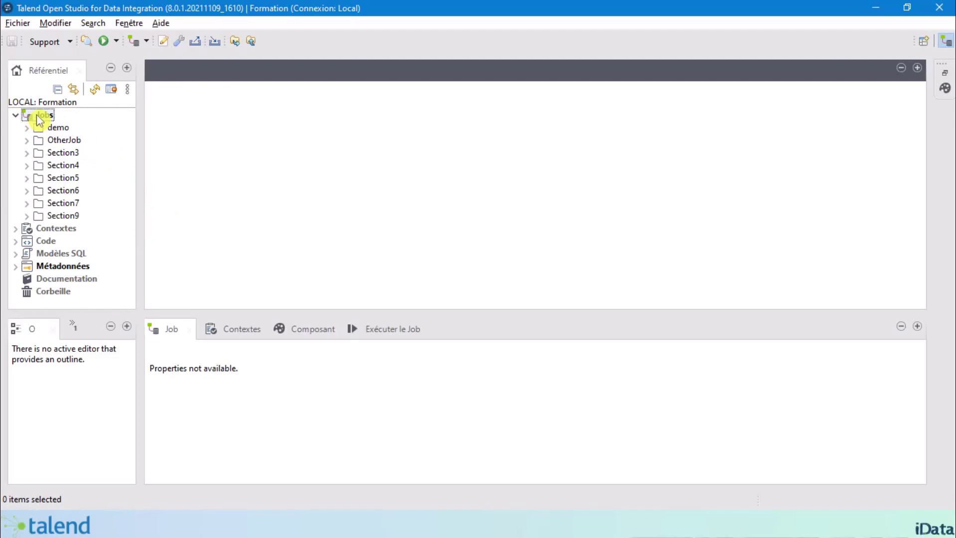
Step: Create a new job named jVerifColumn in the OtherJob folder
click(27, 140)
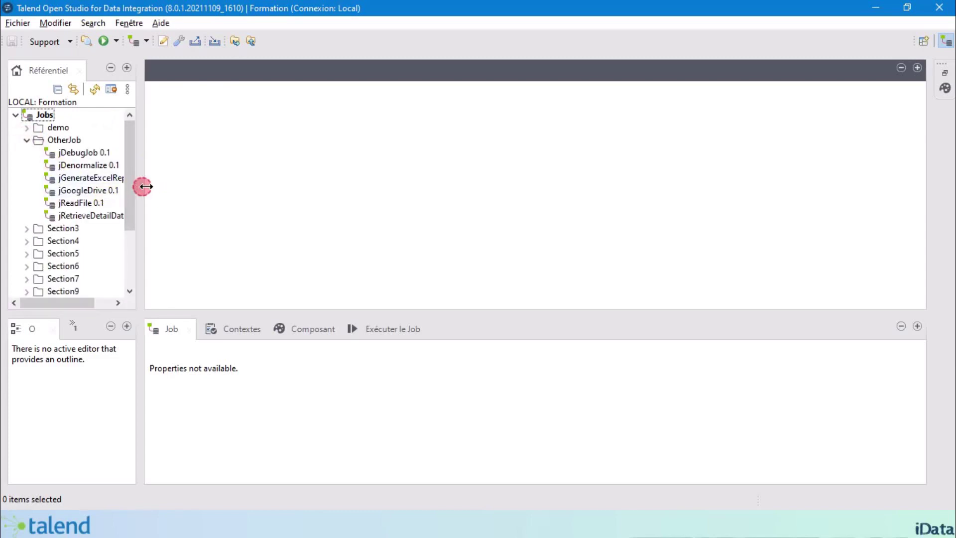
drag(143, 186, 162, 187)
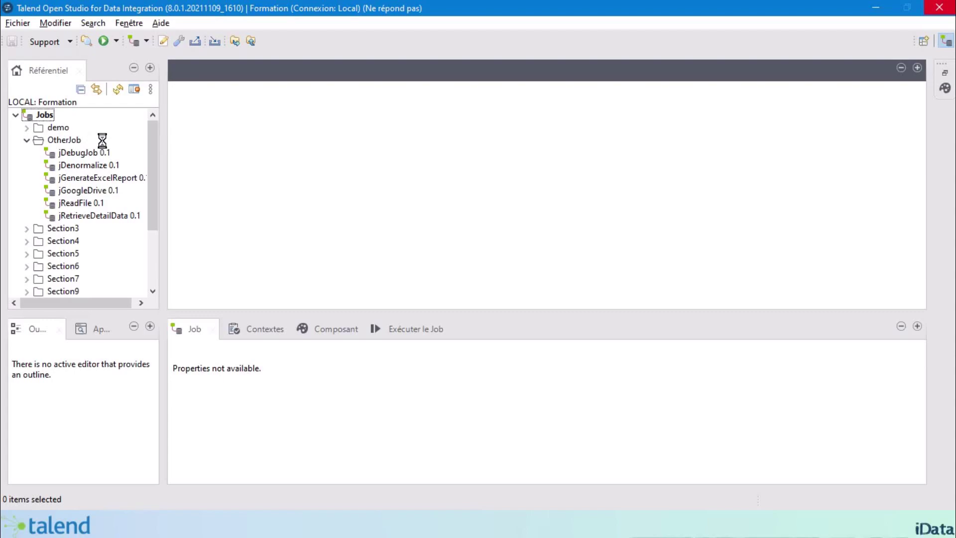
click(59, 142)
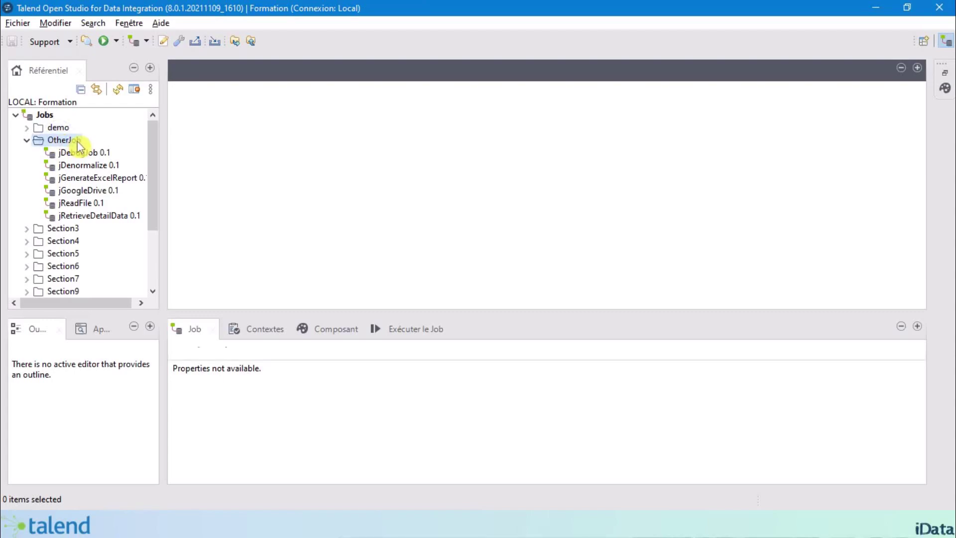
right_click(78, 143)
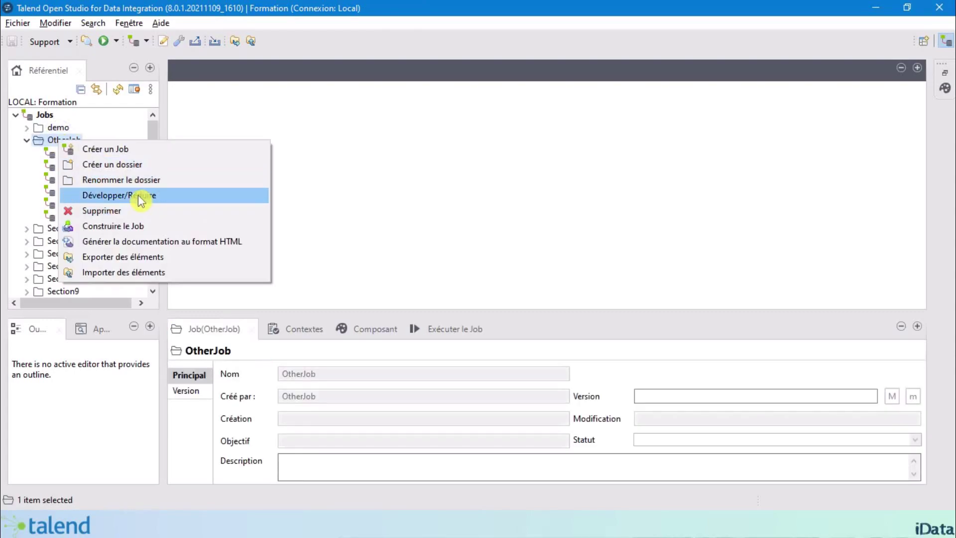
click(165, 152)
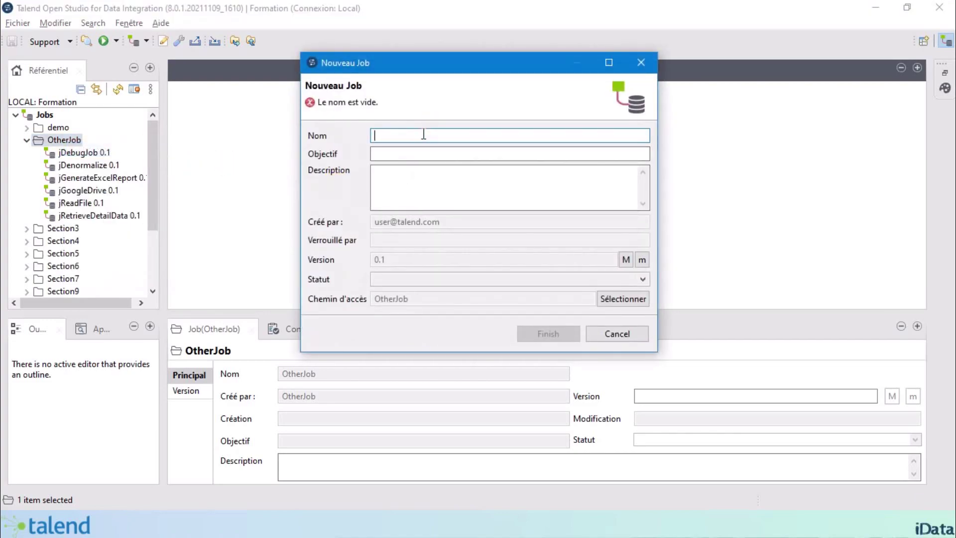
text(jVerifColumn)
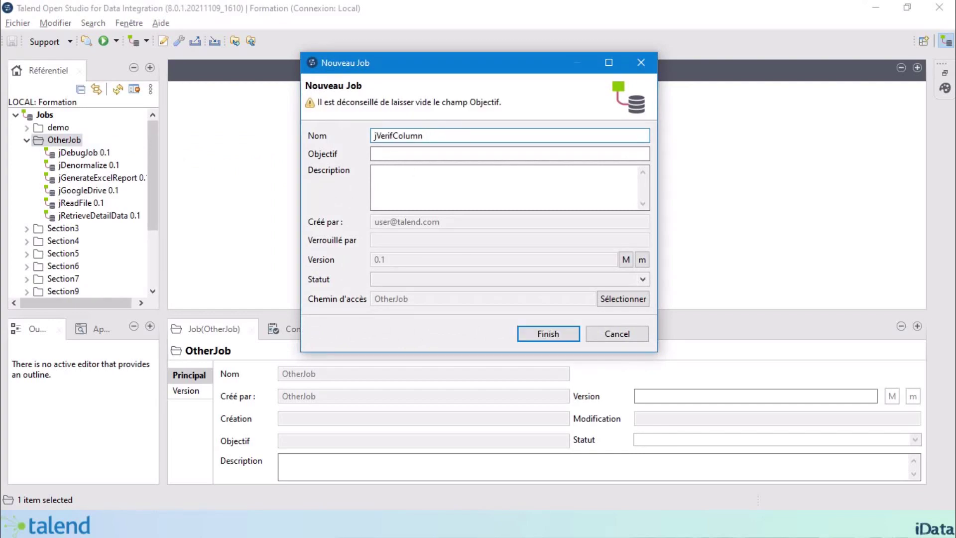
click(546, 335)
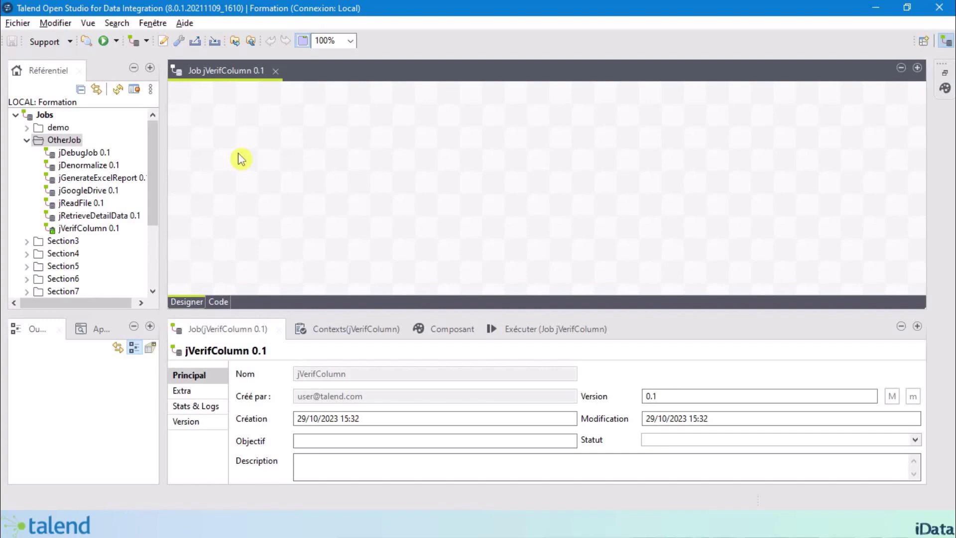
Step: Add a tFixedFlowInput component to the jVerifColumn design canvas and open its component settings
text(tfix)
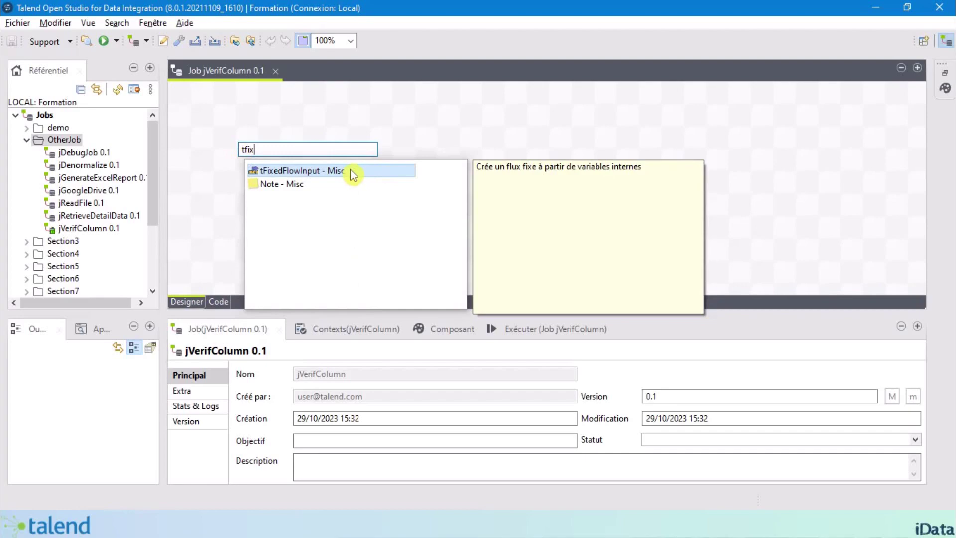
double_click(313, 170)
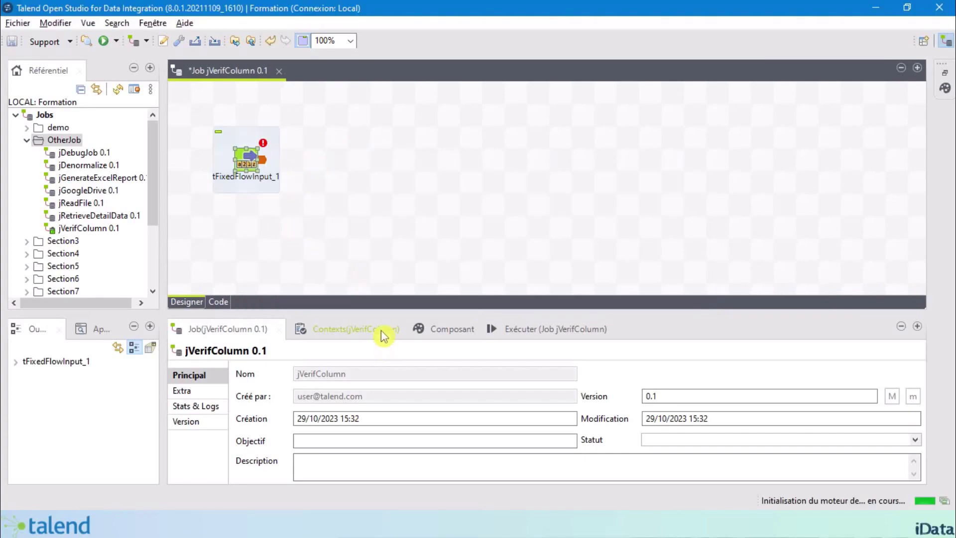
drag(380, 310, 389, 217)
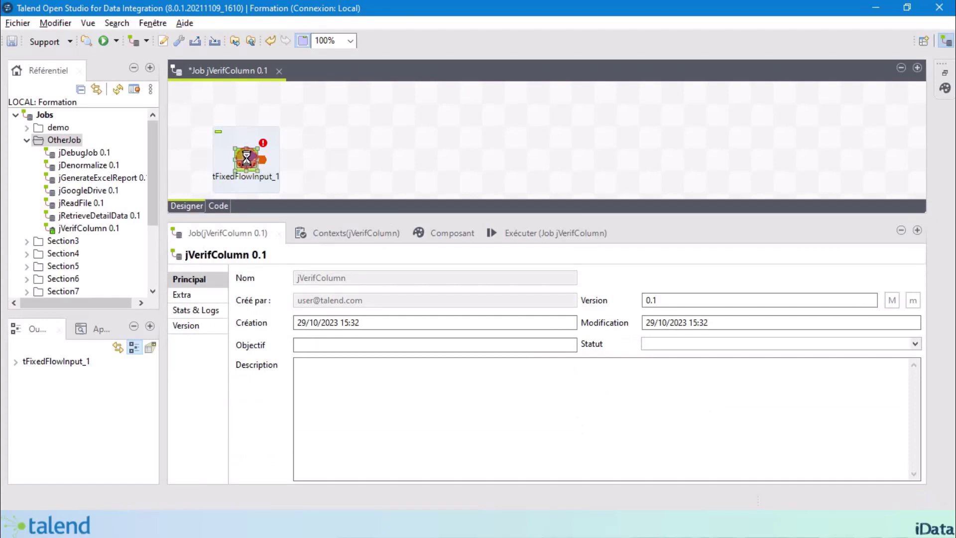
click(398, 232)
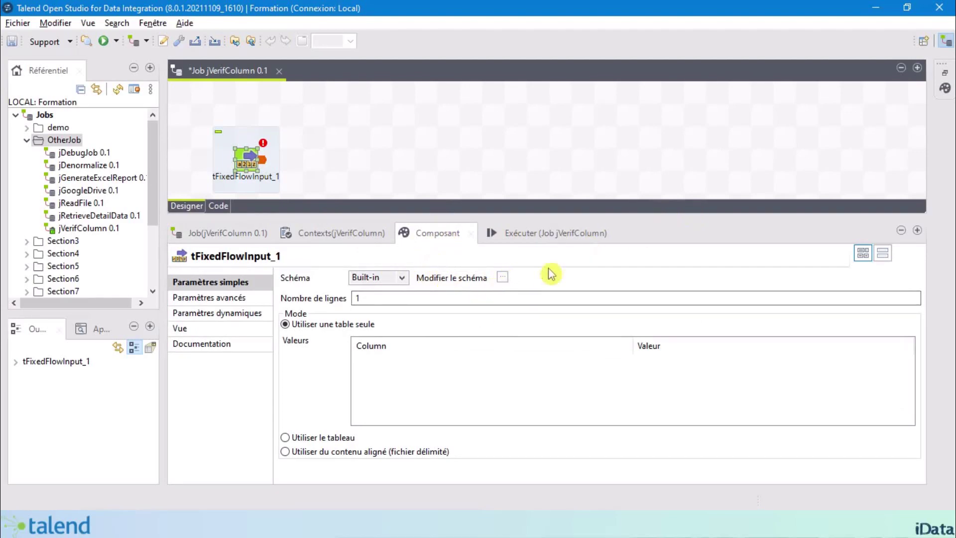
Step: Open the schema of tFixedFlowInput_1 for editing and add a column named CODE
click(502, 277)
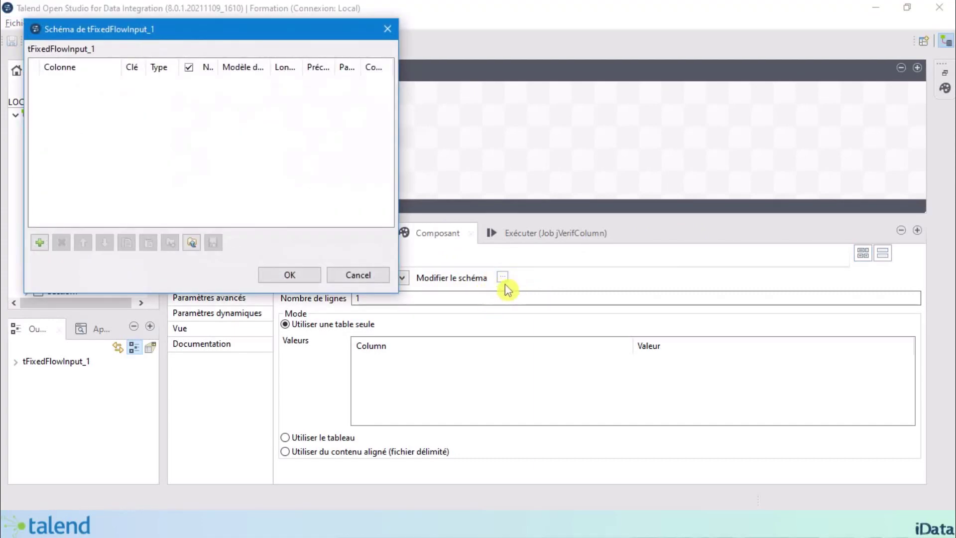
click(40, 243)
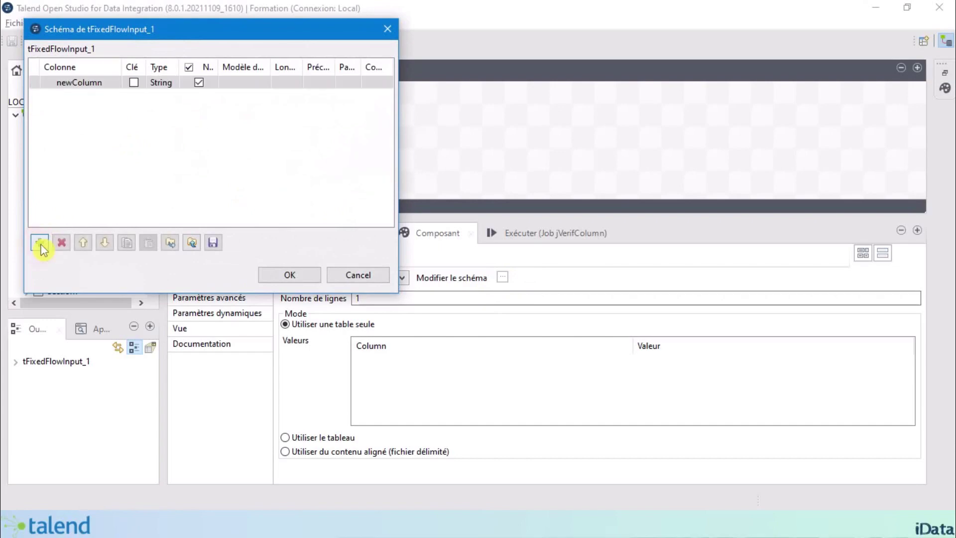
click(89, 86)
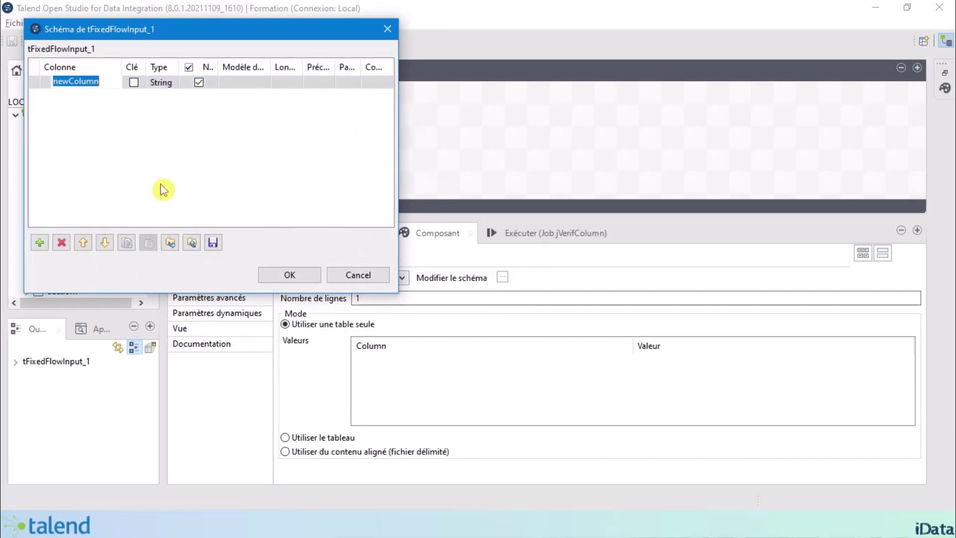
text(CO)
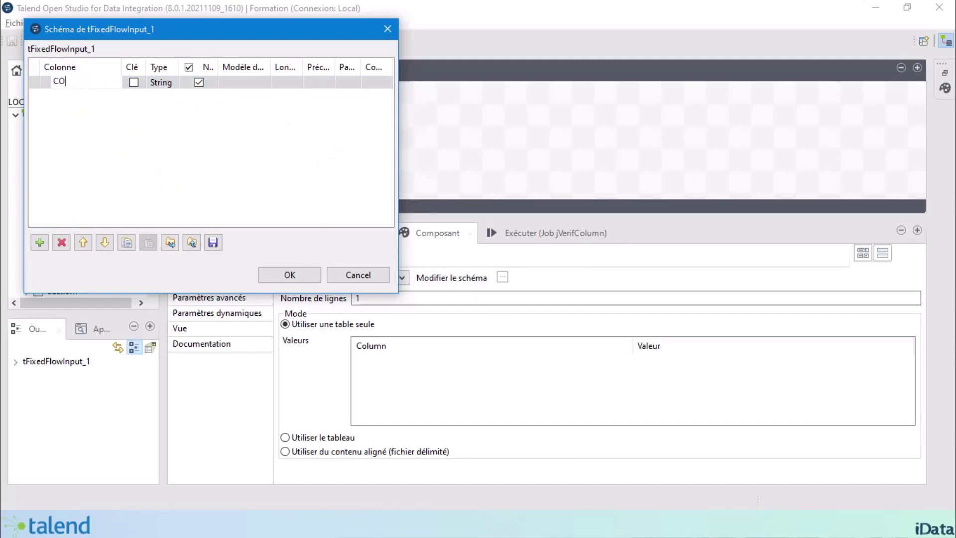
text(DE)
key(Return)
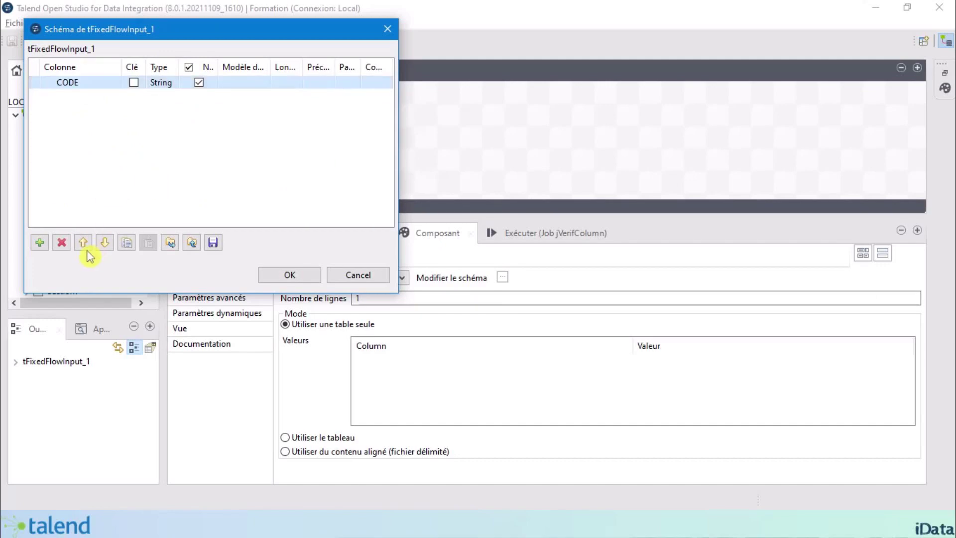
Step: Add a second schema column named LIBELLE below CODE
click(39, 242)
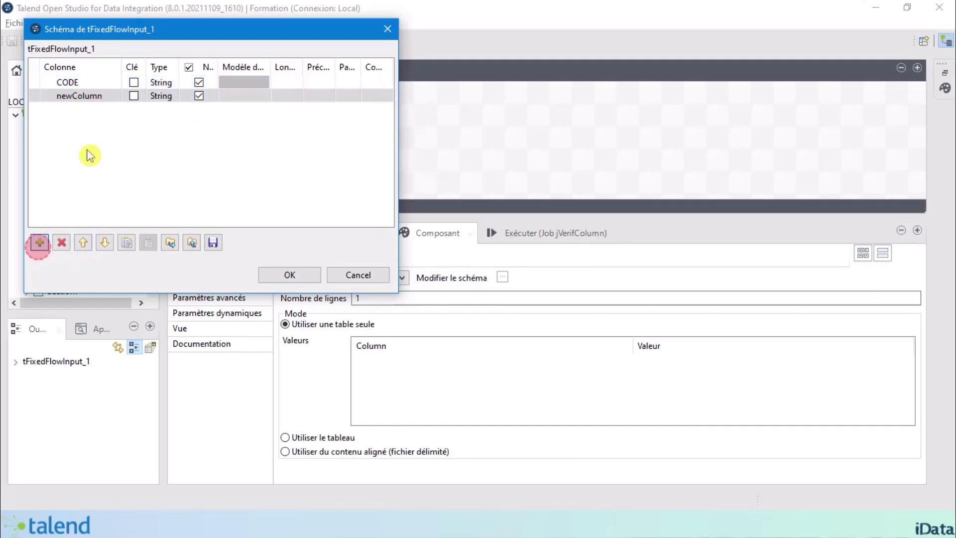
click(85, 97)
text(LI)
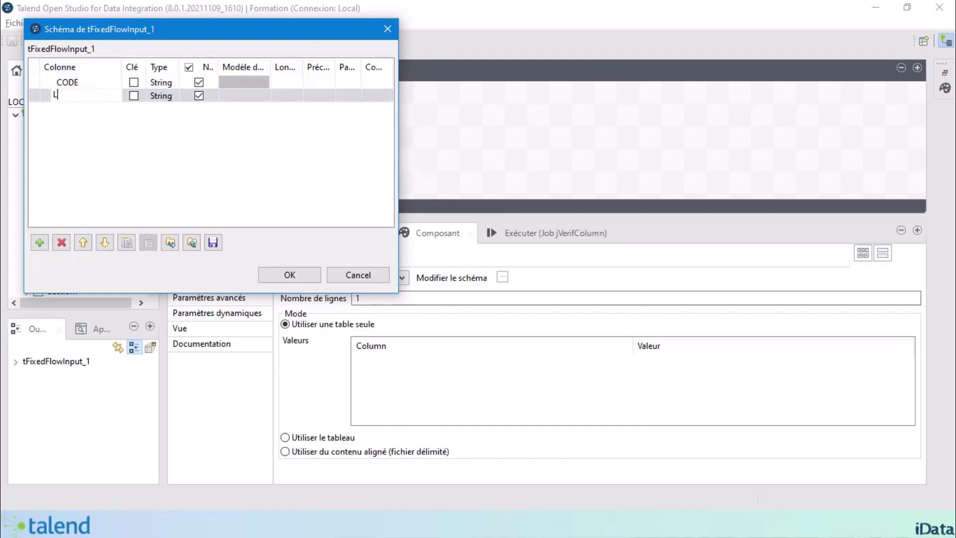
text(E)
text(ELLE)
click(249, 171)
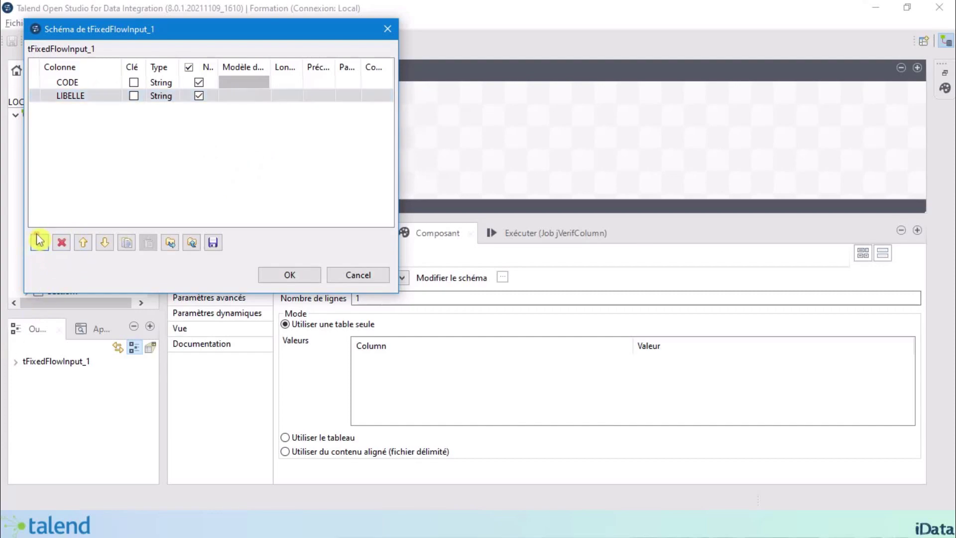
Step: Add a third schema column named PRIX with type Float and accept the schema
click(39, 242)
click(92, 109)
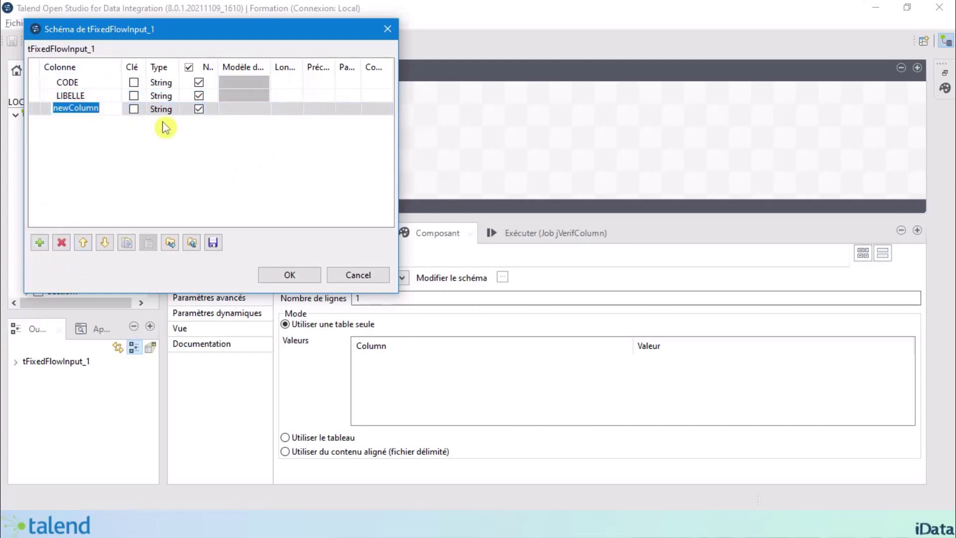
text(PRIX)
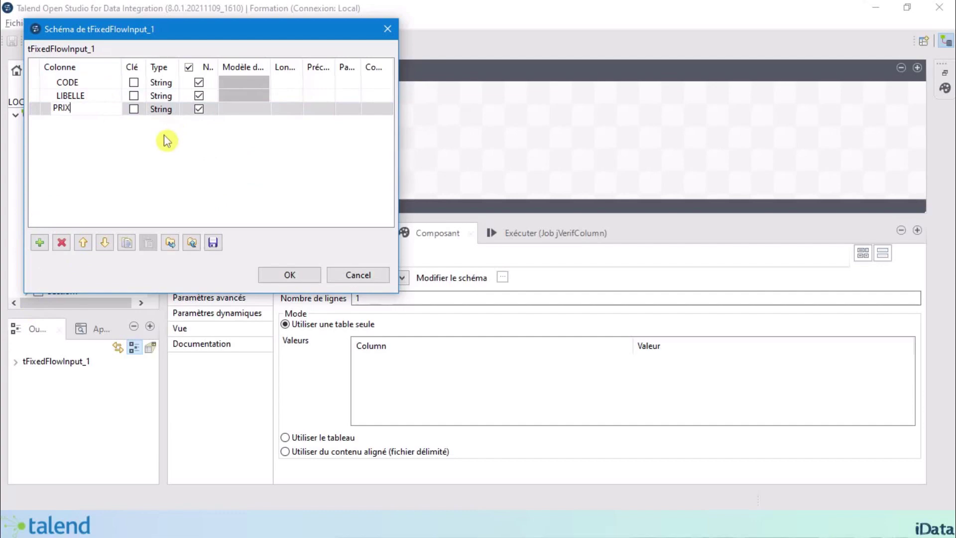
click(182, 81)
click(171, 109)
click(178, 110)
click(189, 110)
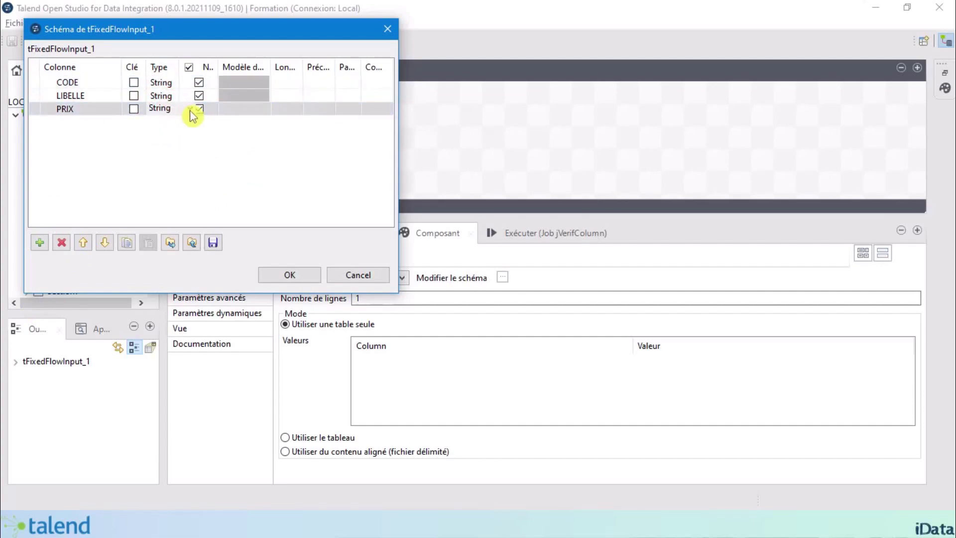
click(190, 111)
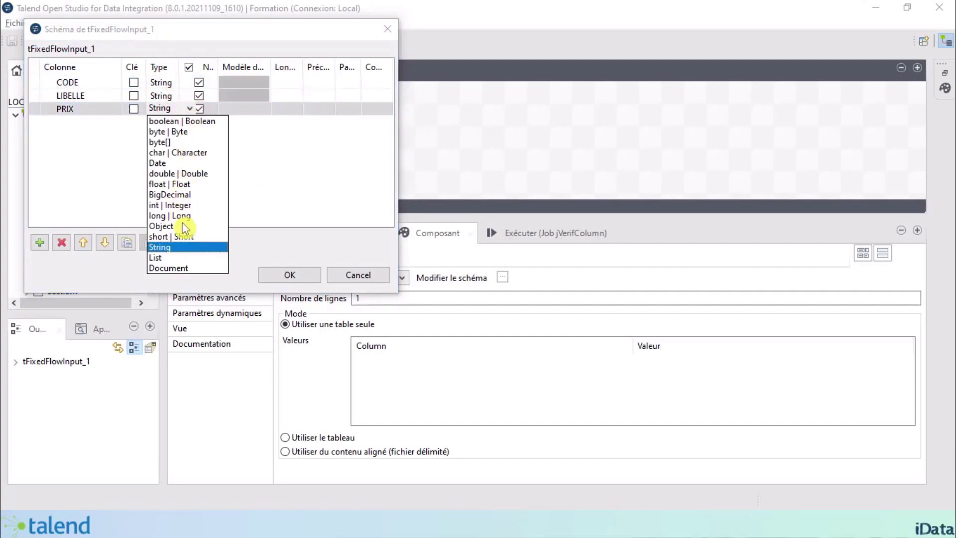
click(192, 184)
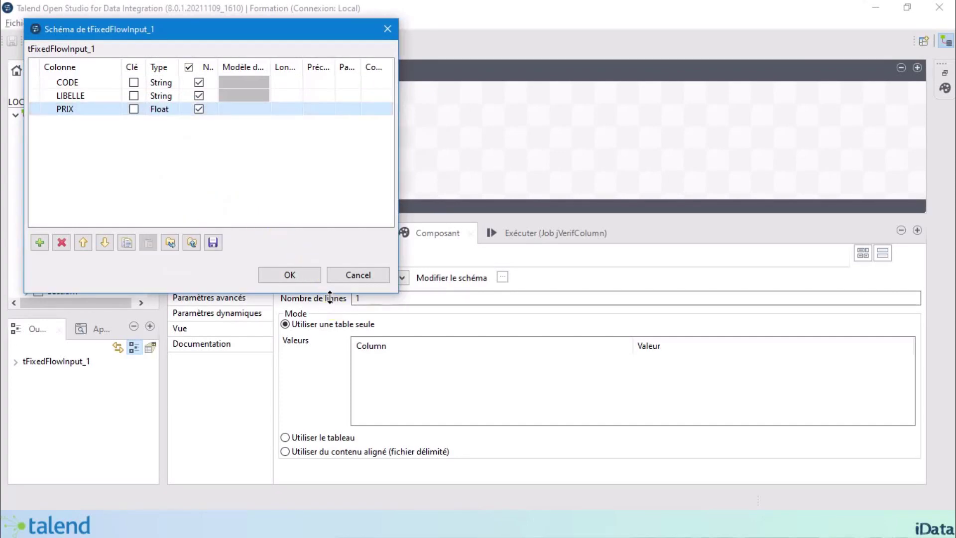
click(298, 275)
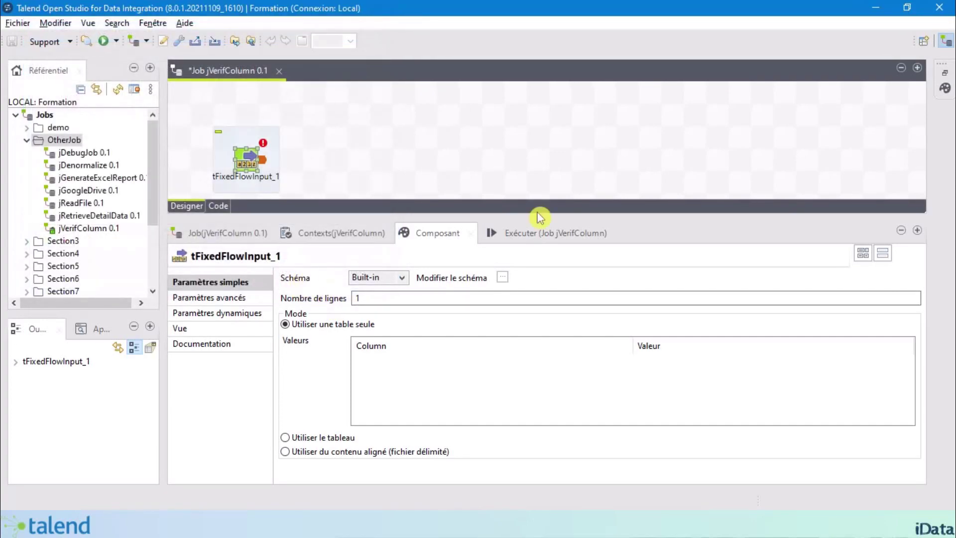
Step: Set tFixedFlowInput_1 to use inline delimited content and enter five semicolon-separated product rows, from "TEC-PH-5816;Samsung Convoy 3;53.2752" to "TEC-CO-6011;Sharp Wireless Fax. High-Speed;184.1424"
drag(527, 219, 523, 157)
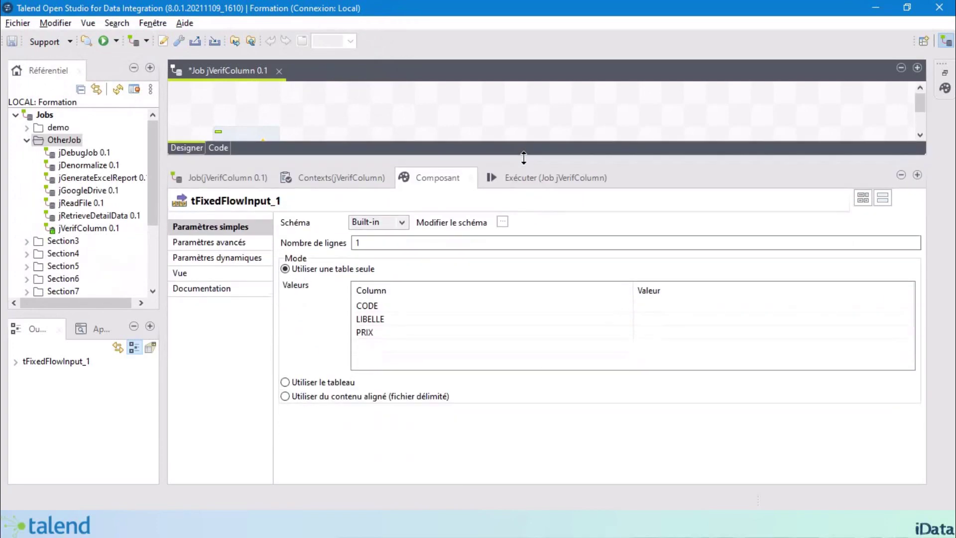
scroll(293, 112, down, 1)
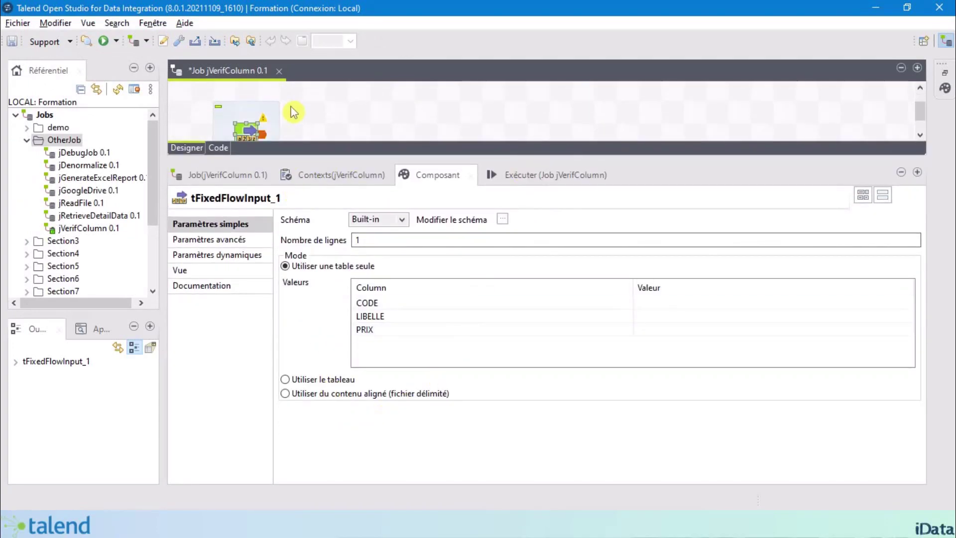
scroll(295, 112, down, 1)
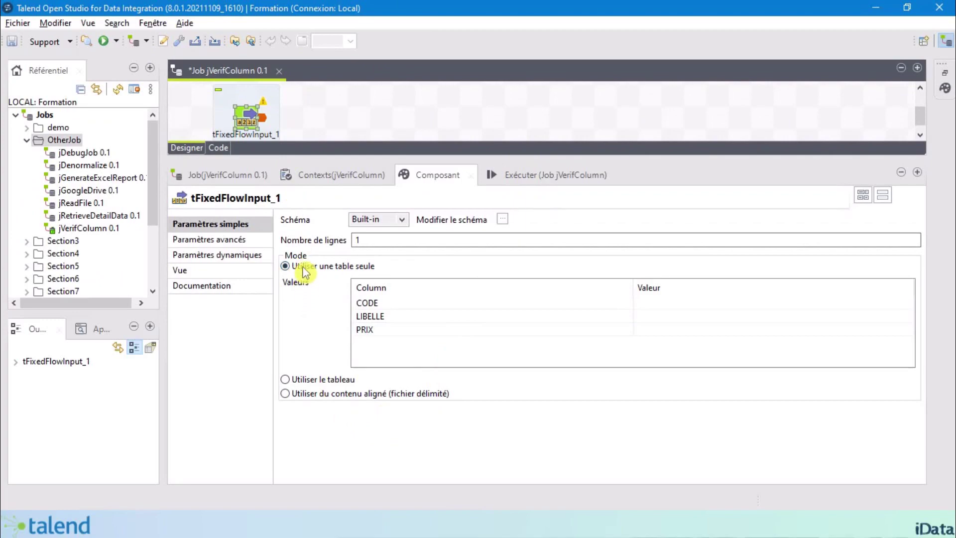
click(302, 393)
click(424, 352)
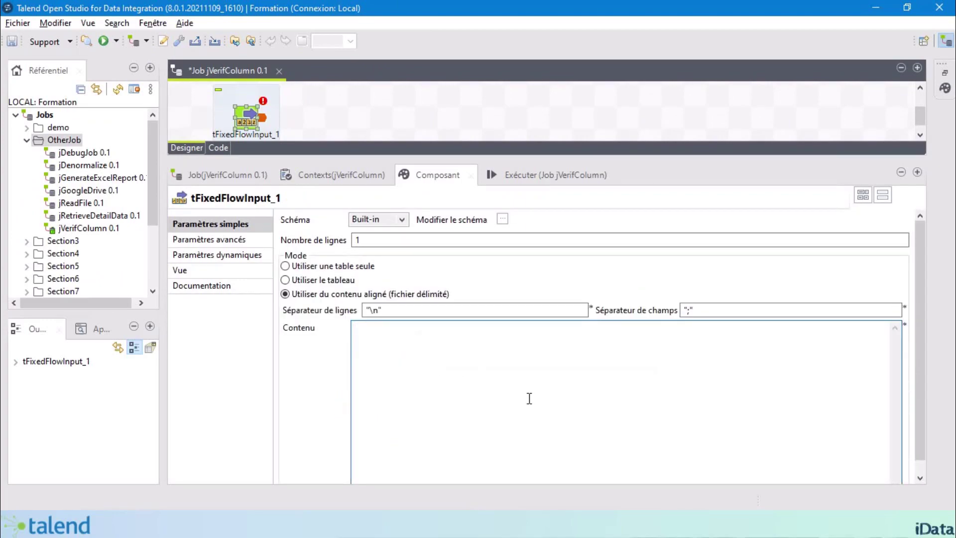
click(481, 371)
text(TEC-PH-5816;Samsung Convoy 3;53.2752 FUR-CH-5379;Novimex Executive Leather Armchair. Black;219.816 TEC-PH-5356;Nokia Smart Phone. with Caller ID;204.4512 TEC-PH-5267;Motorola Smart Phone. Cordless;437.0904 TEC-CO-6011;Sharp Wireless Fax. High-Speed;184.1424)
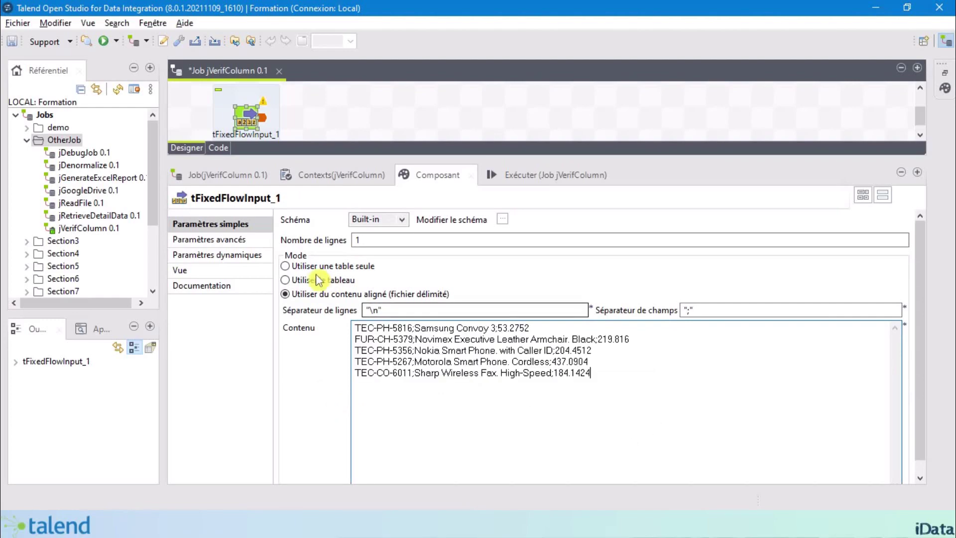
click(409, 327)
click(413, 327)
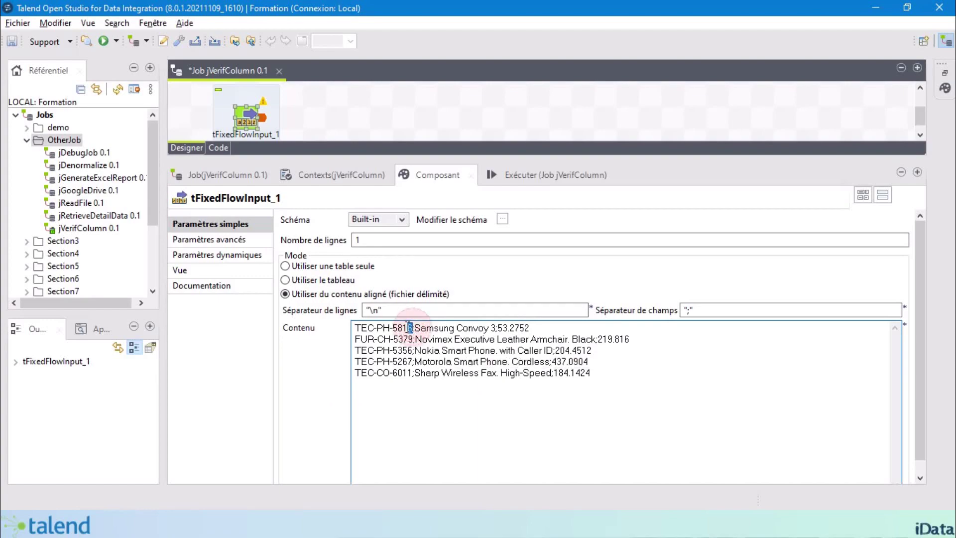
key(shift+Home)
key(shift+End)
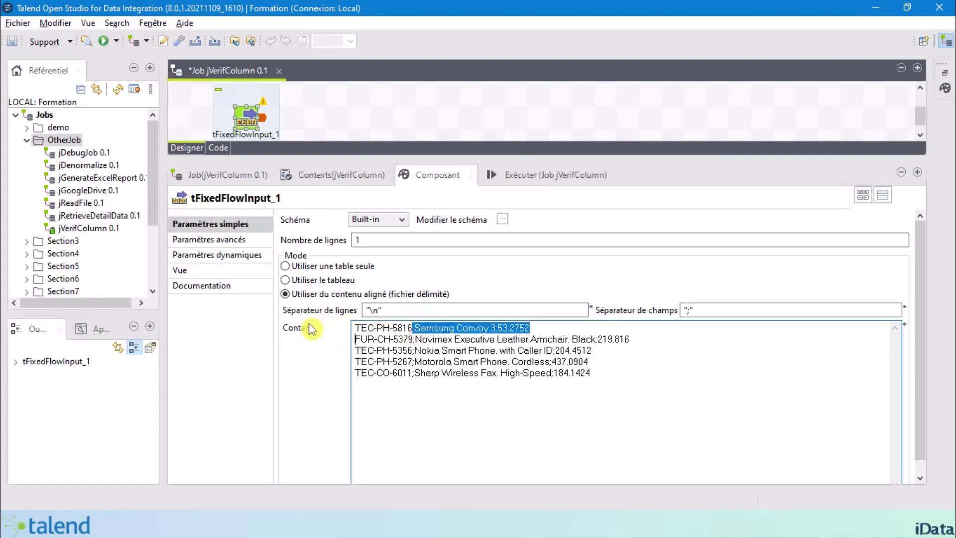
click(604, 372)
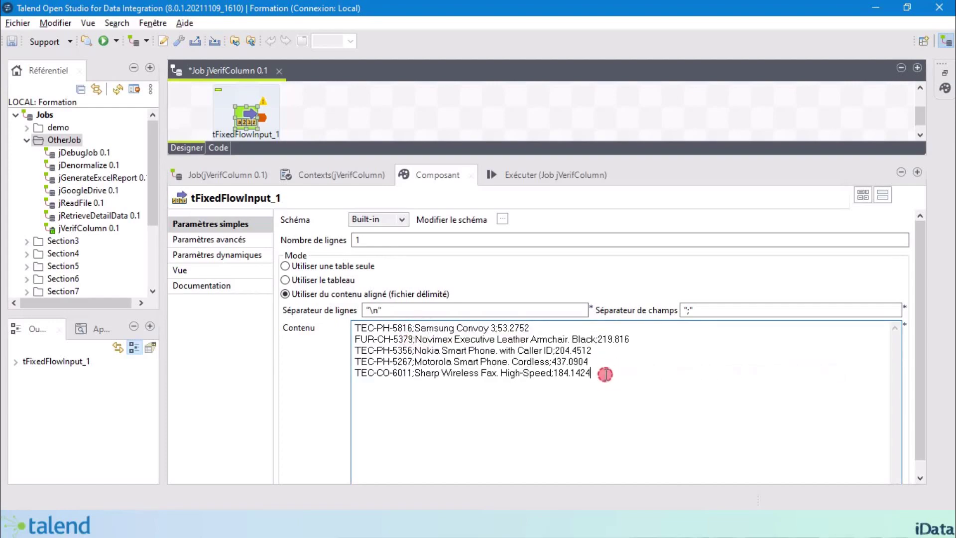
drag(604, 368, 298, 325)
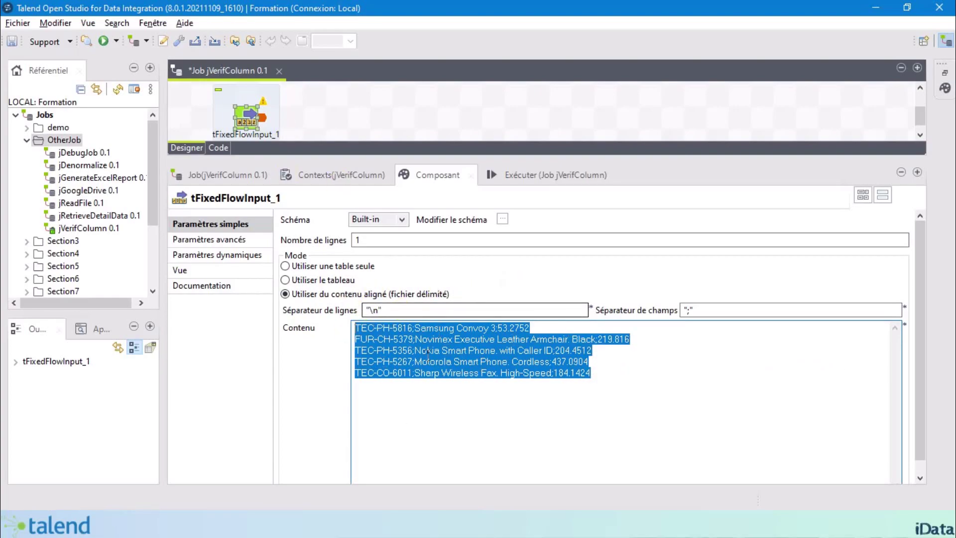
click(590, 376)
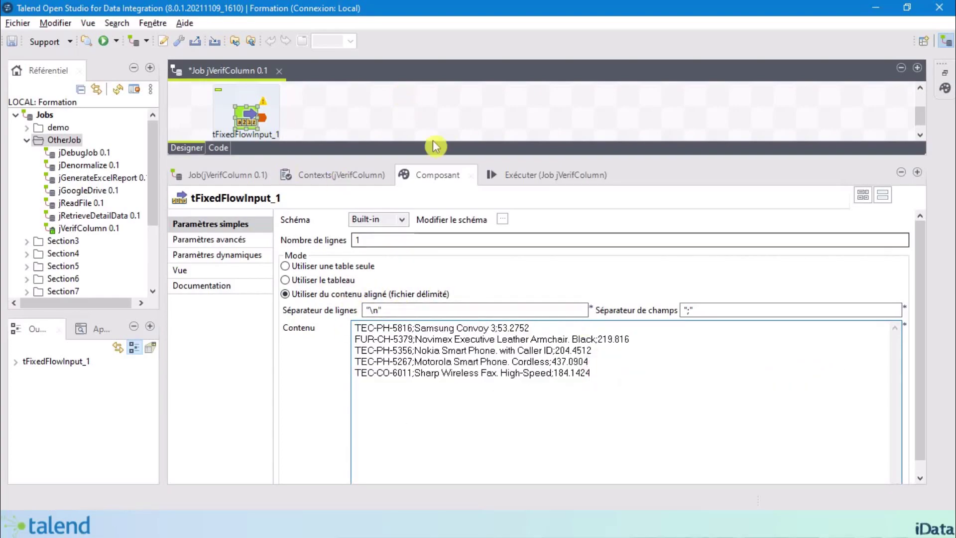
Step: Enlarge the design area, add a tMap component and align it beside tFixedFlowInput_1
drag(441, 159, 441, 246)
click(384, 185)
text(TMA)
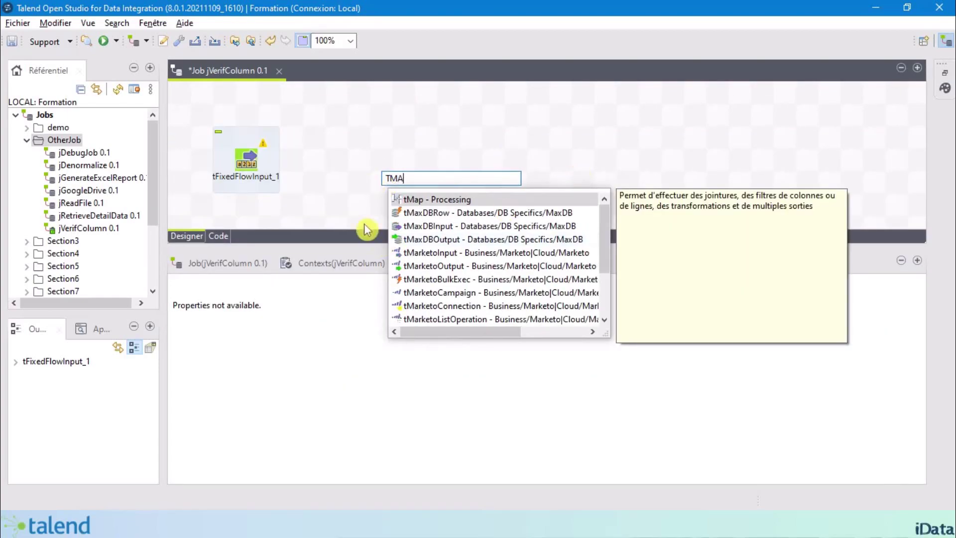
double_click(434, 200)
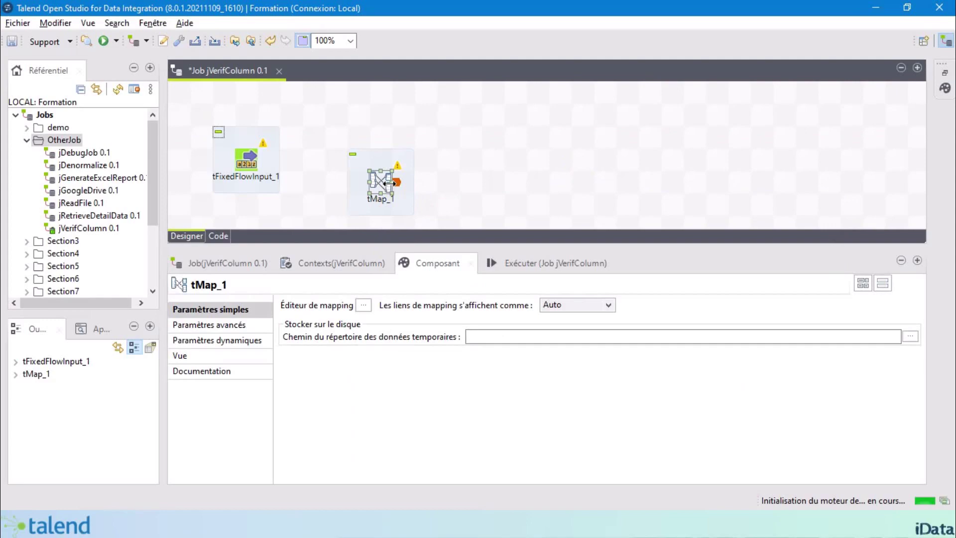
drag(384, 183, 361, 161)
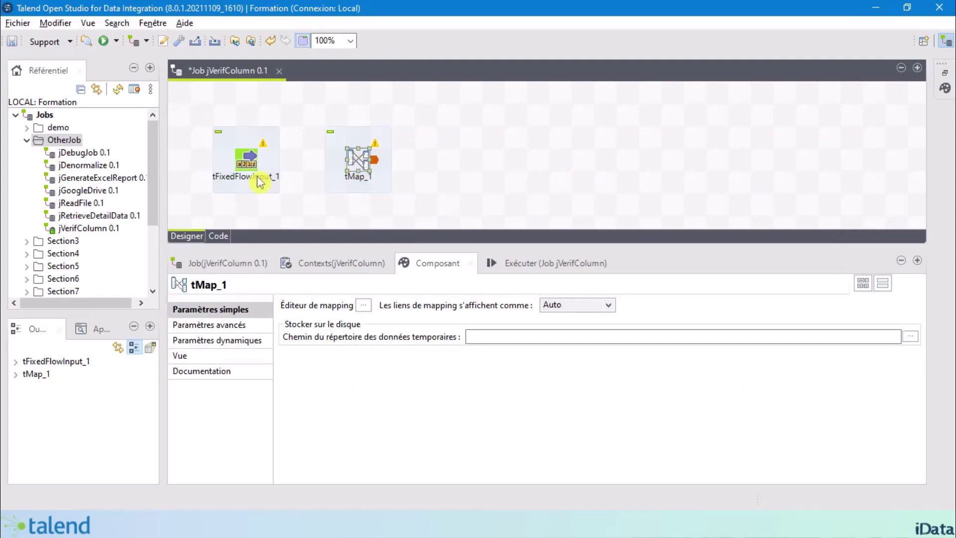
Step: Connect tFixedFlowInput_1 to tMap_1 with a Principal (main) row
click(255, 158)
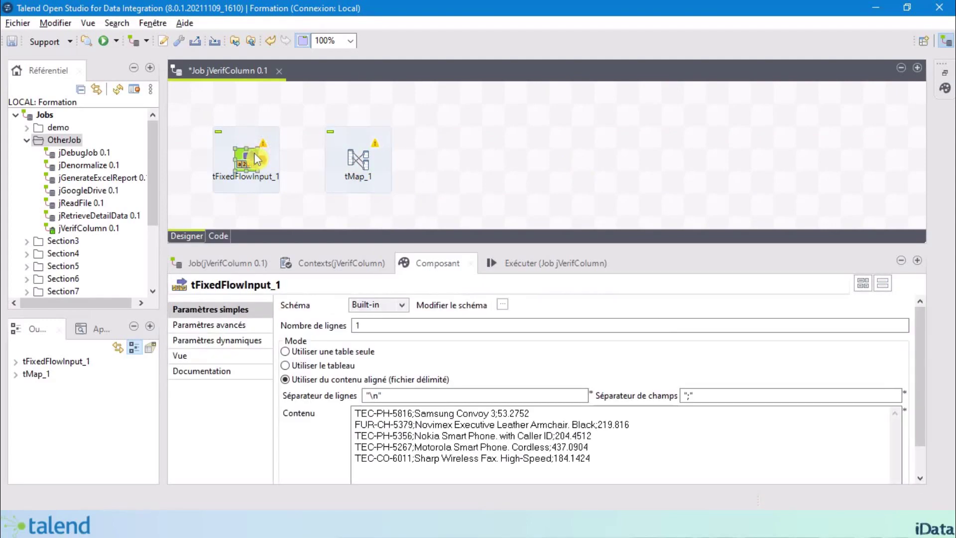
right_click(254, 154)
mouse_move(301, 162)
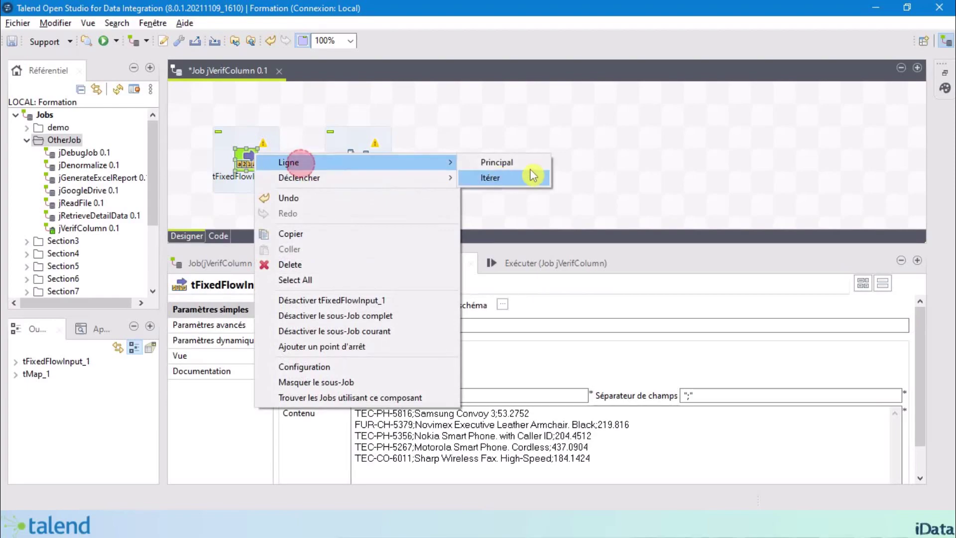
click(531, 166)
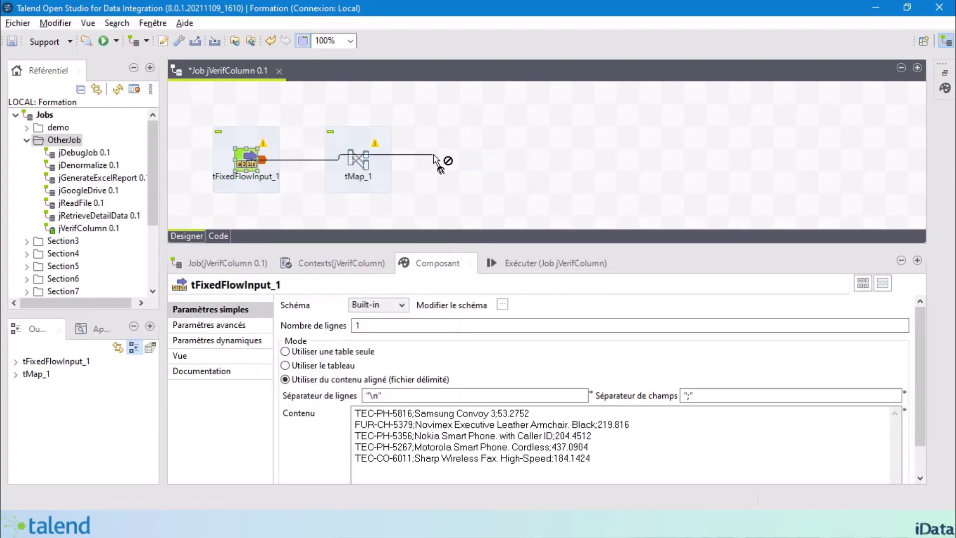
click(358, 161)
click(454, 167)
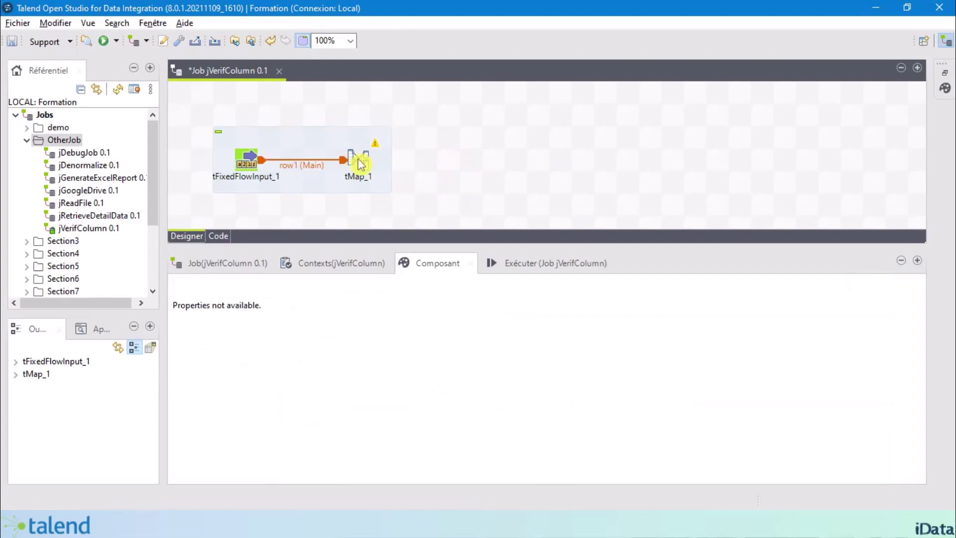
Step: Open the mapping editor of tMap_1 and add a new output table named out1
double_click(361, 164)
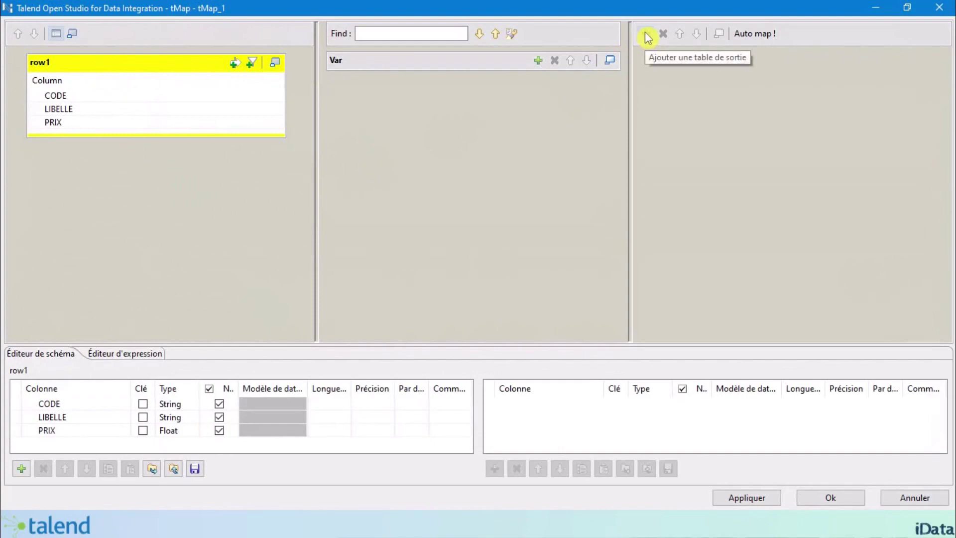
click(646, 35)
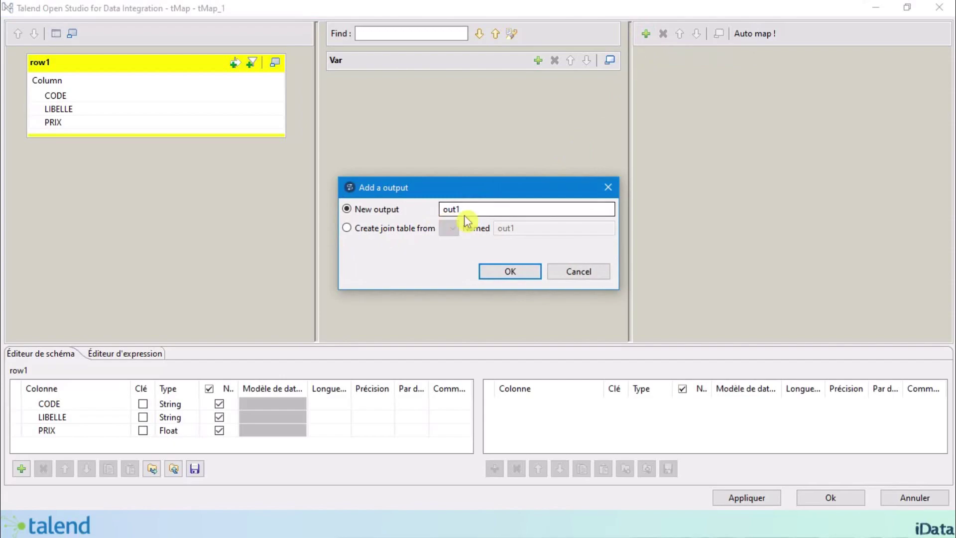
click(504, 275)
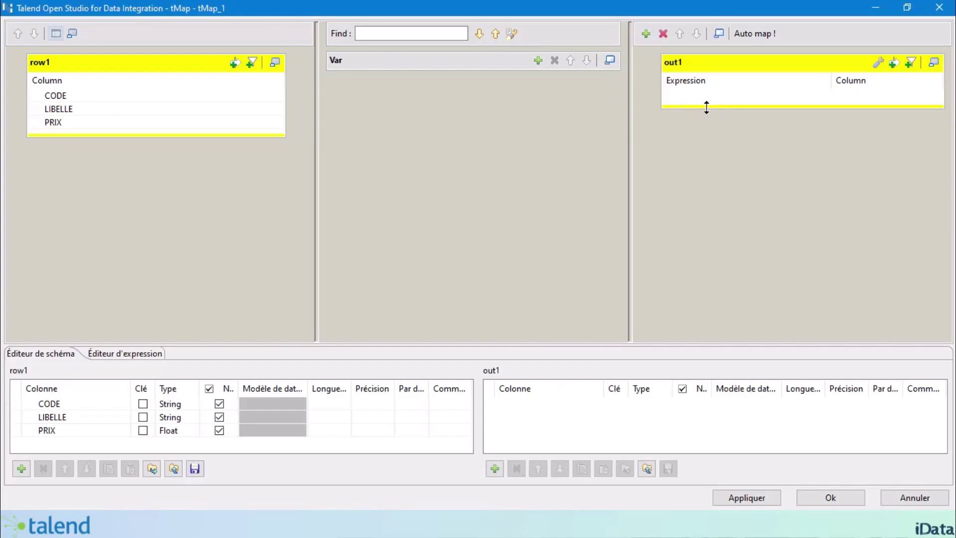
Step: Enlarge the out1 table and map the CODE, LIBELLE and PRIX columns of row1 into it
drag(703, 106, 721, 175)
click(79, 96)
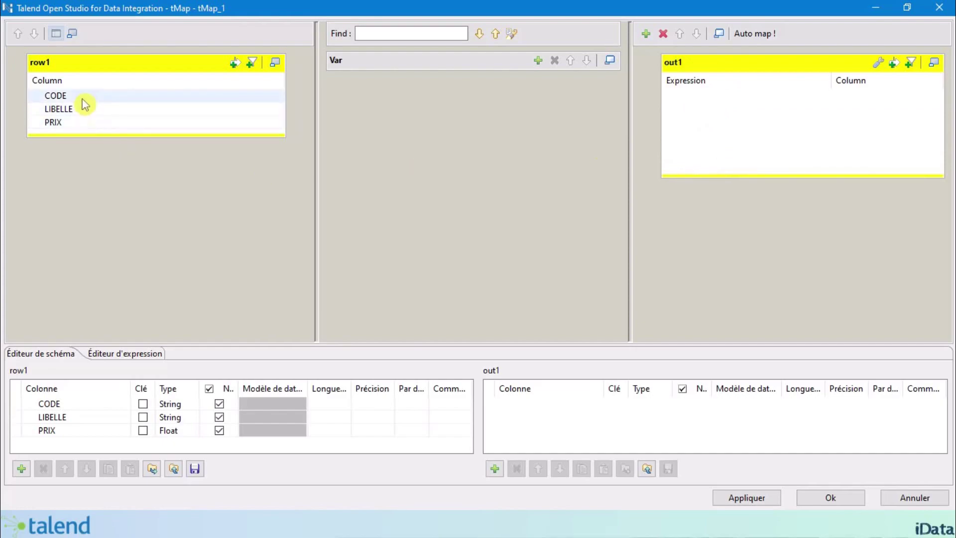
shift+click(83, 127)
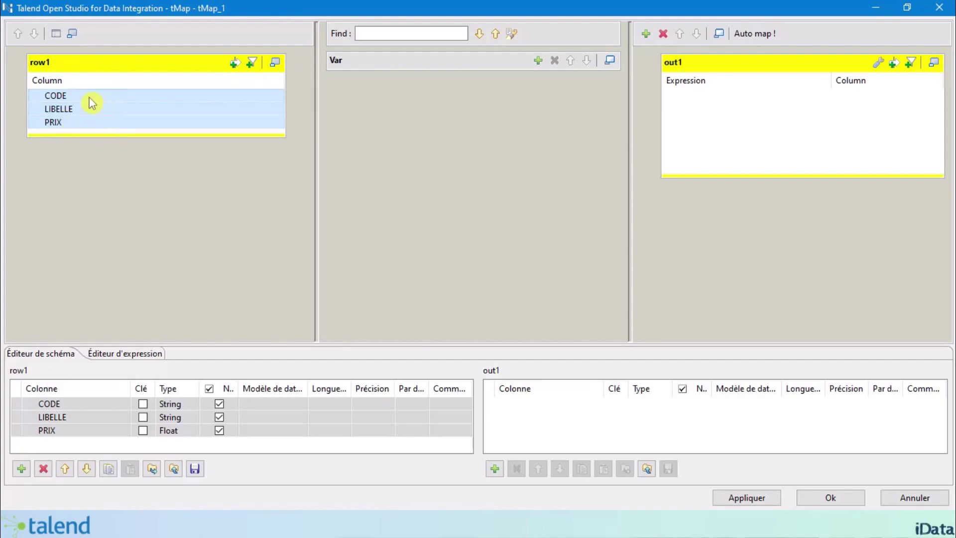
drag(81, 98, 780, 102)
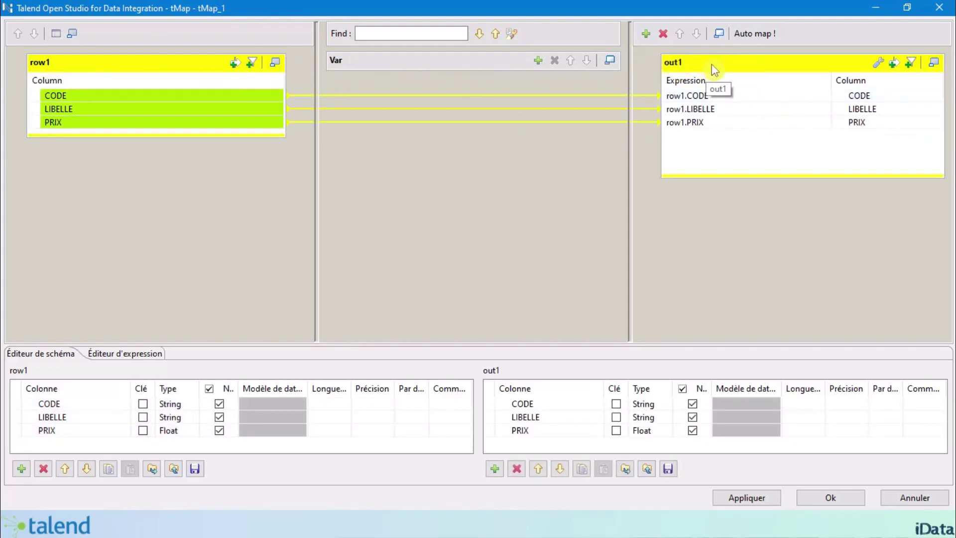
Step: Change the LIBELLE expression in out1 to the misspelled row1.LIBELLES and accept the mapping
click(715, 107)
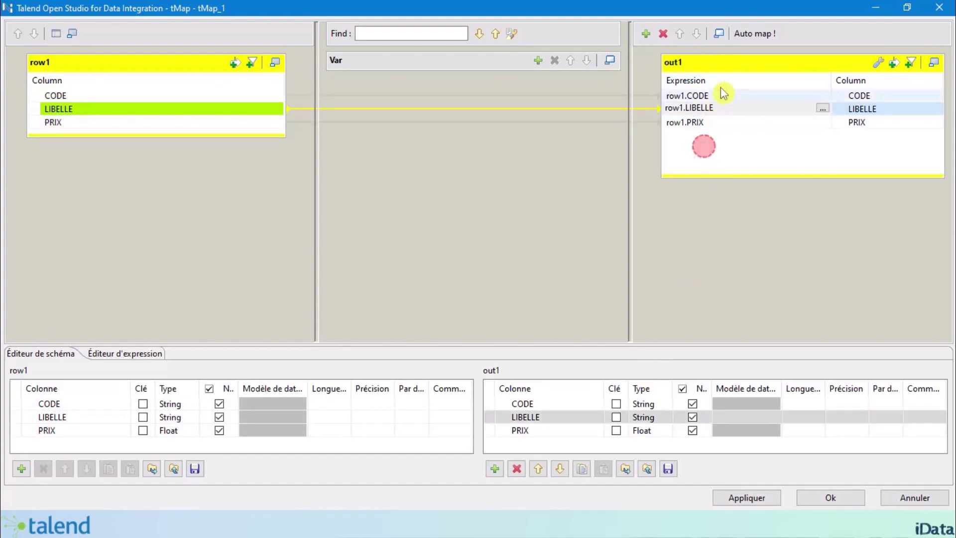
click(727, 111)
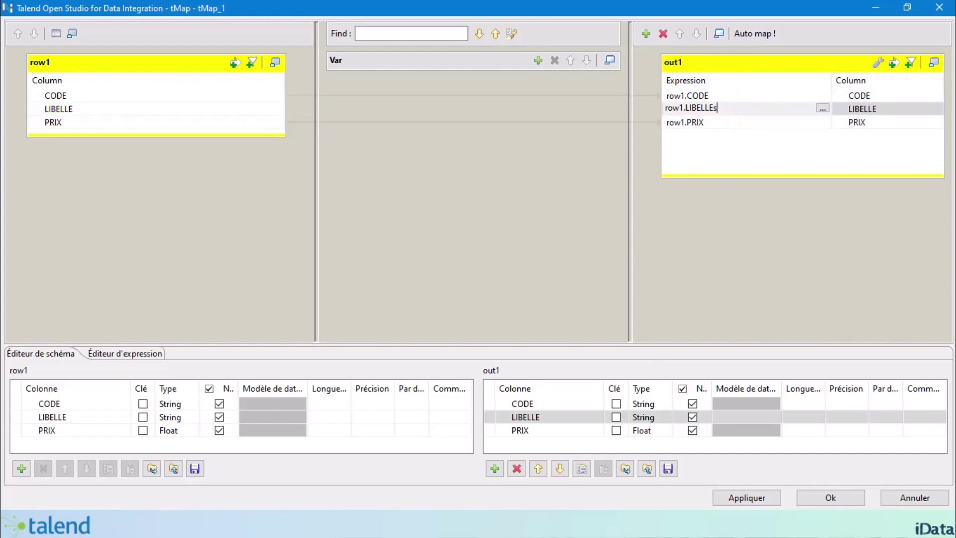
text(S)
click(735, 95)
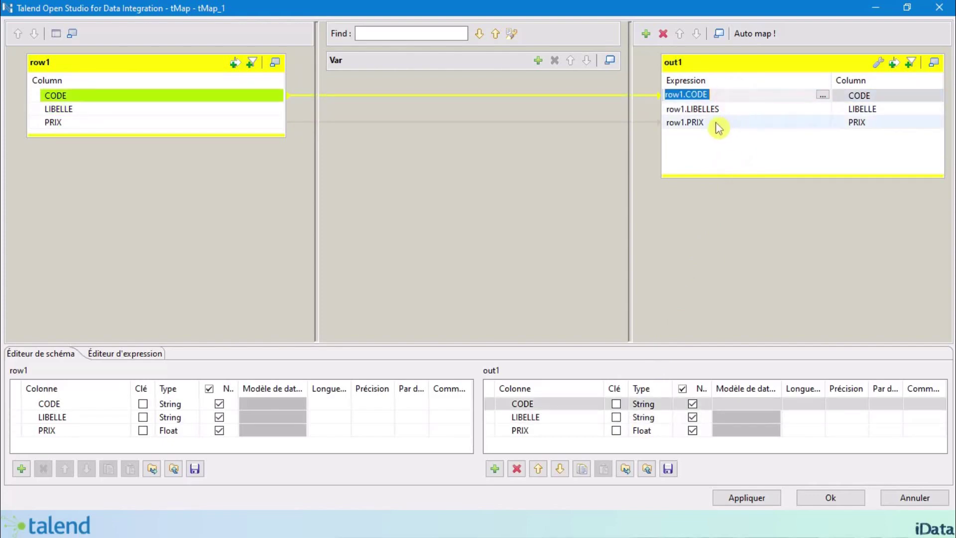
click(719, 114)
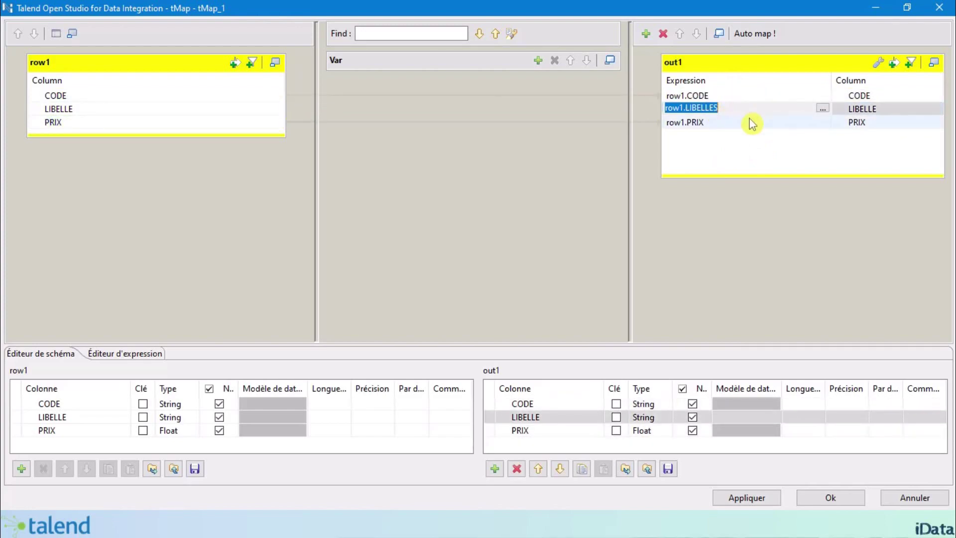
click(124, 64)
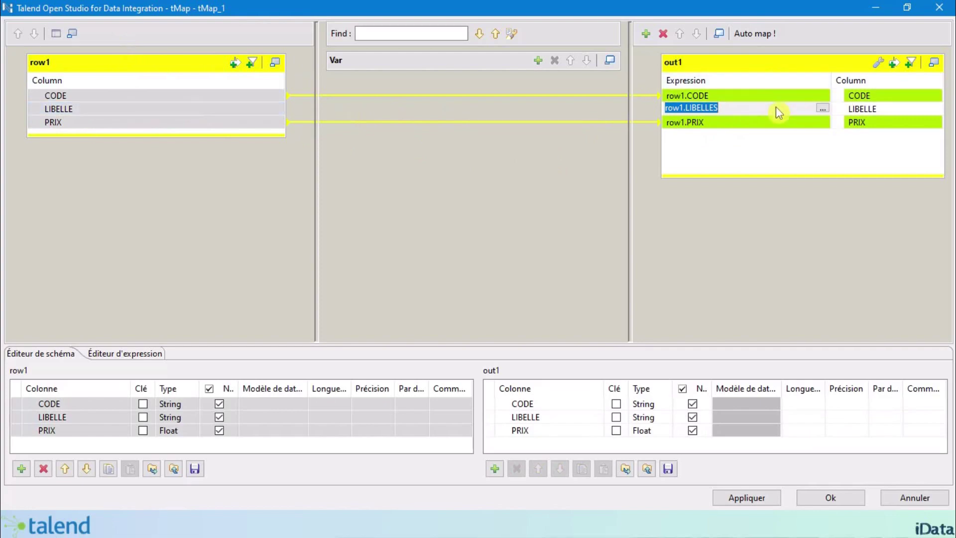
click(739, 109)
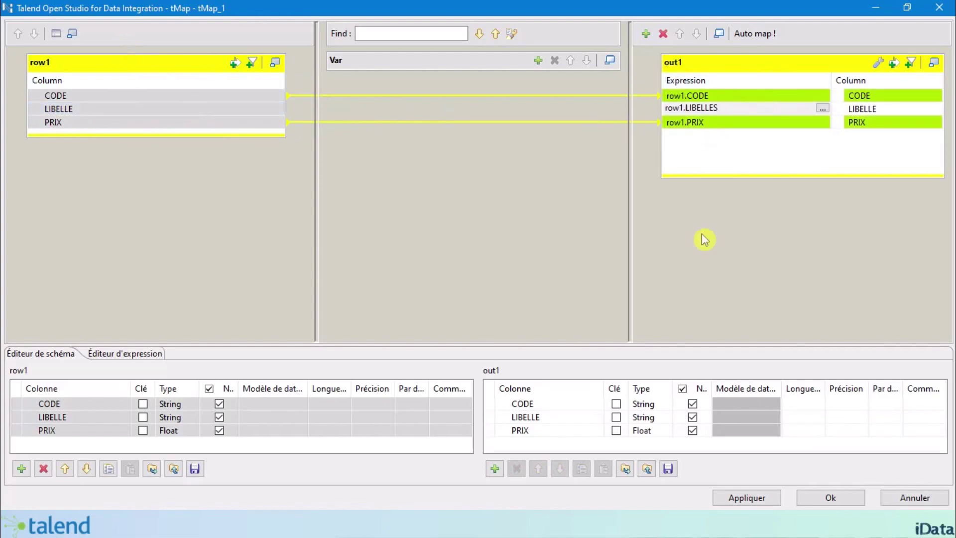
click(712, 160)
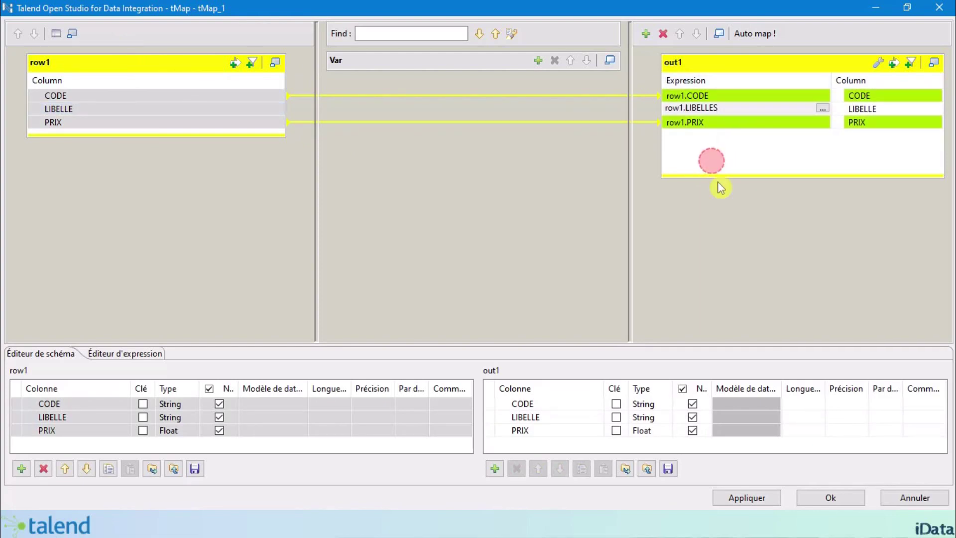
click(830, 498)
Step: Add a tLogRow component to the job and align it beside tMap_1
click(533, 179)
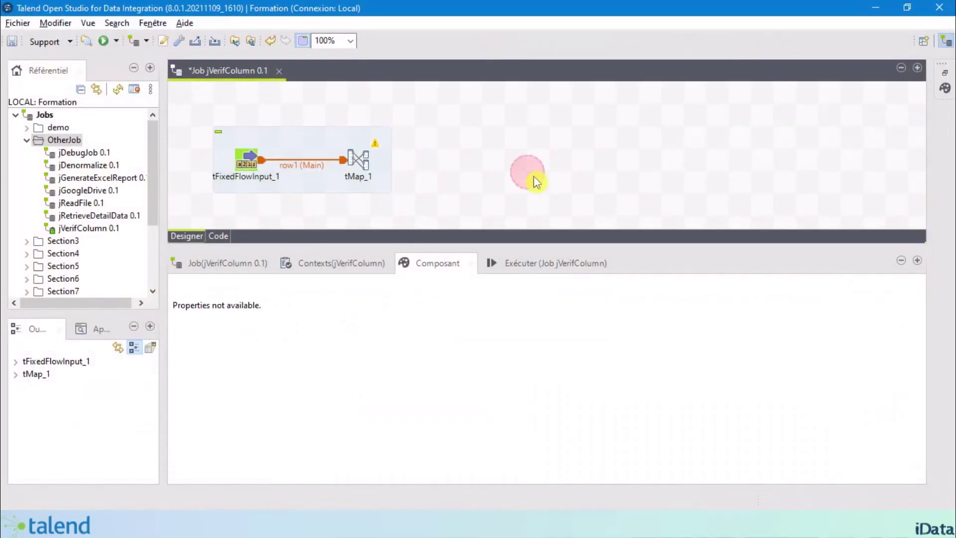
text(tlo)
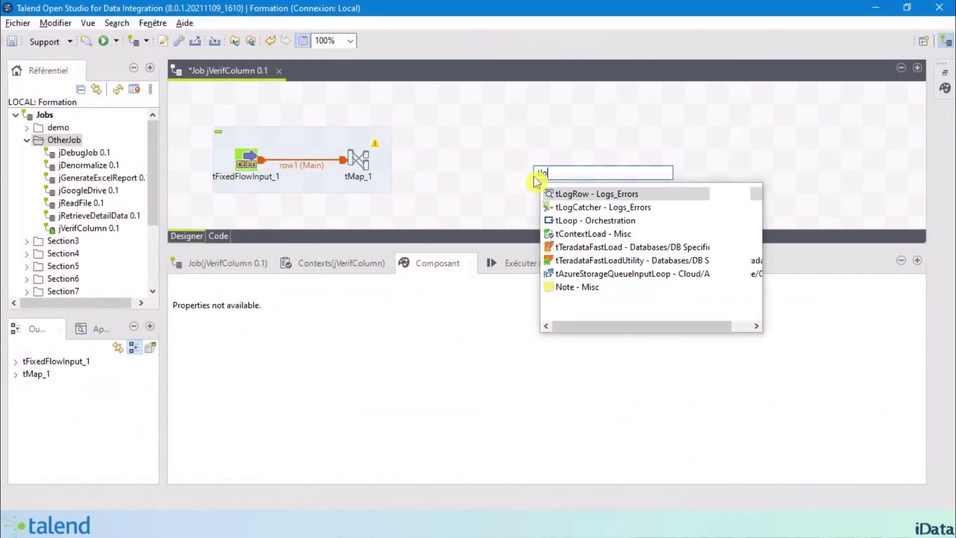
double_click(619, 195)
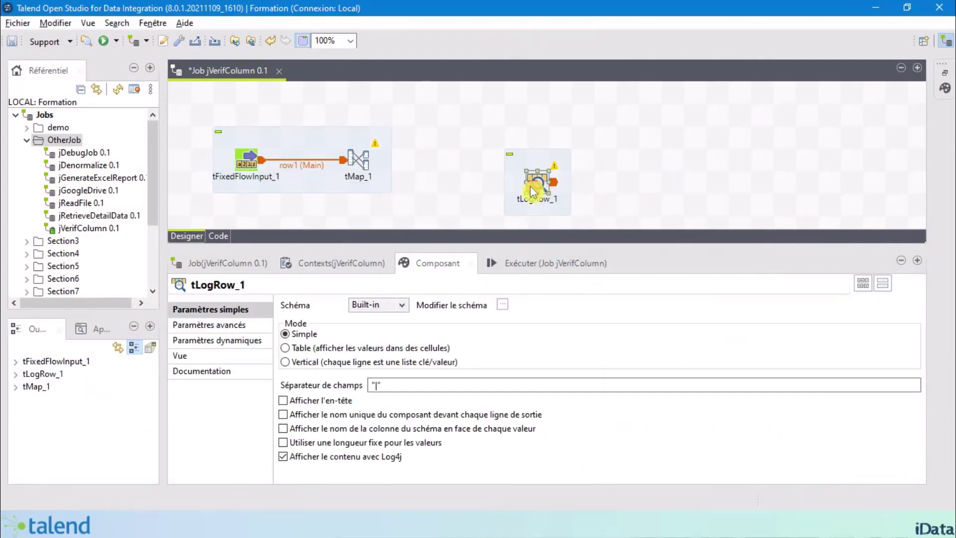
drag(538, 181, 470, 160)
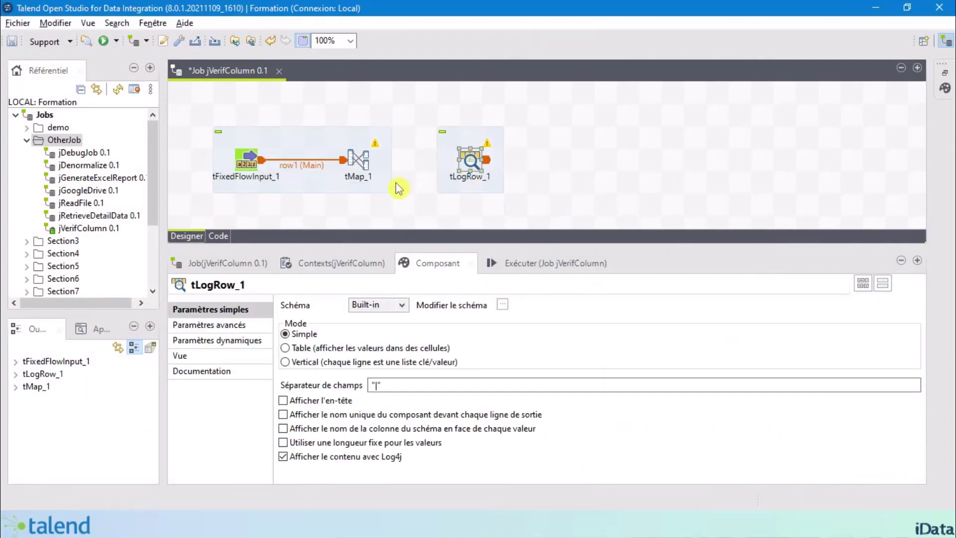
Step: Connect the out1 output of tMap_1 to tLogRow_1
click(359, 162)
right_click(358, 162)
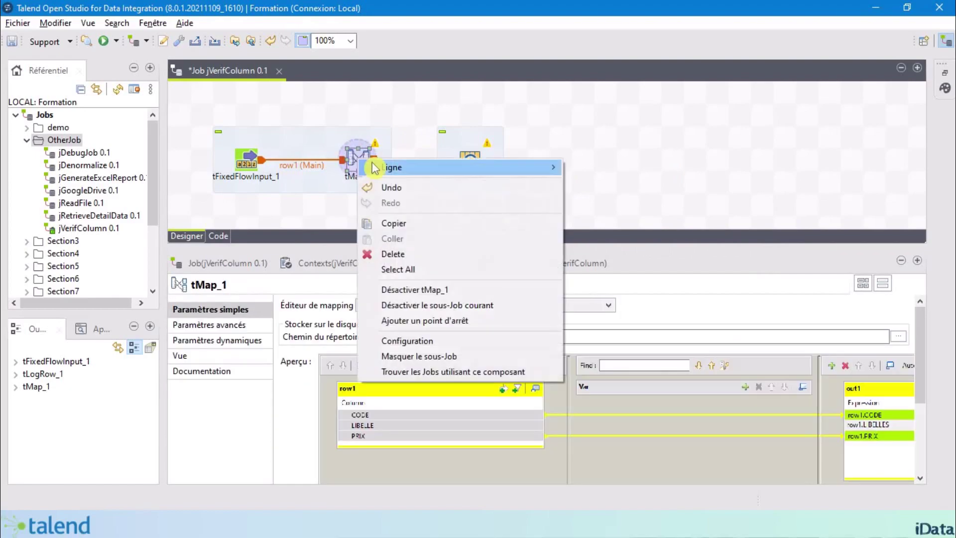
mouse_move(390, 168)
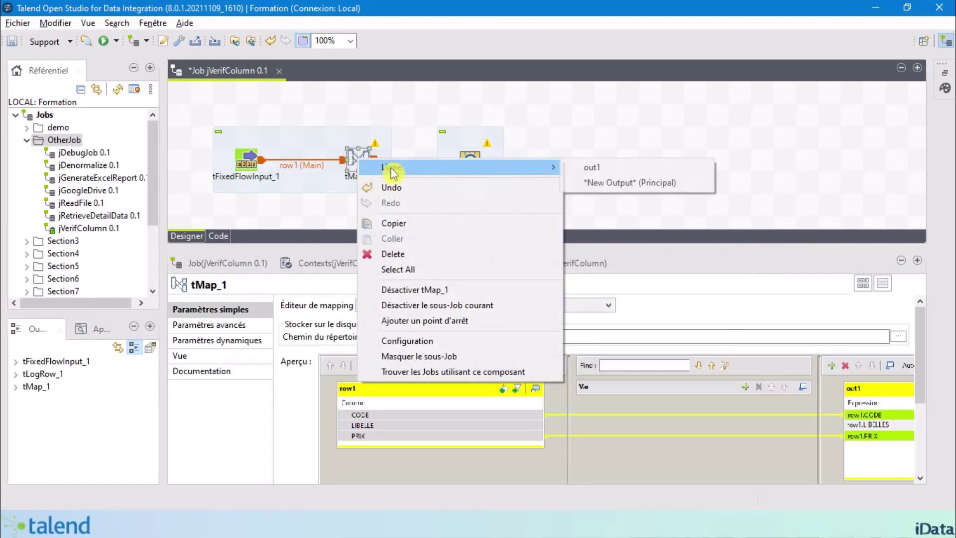
click(625, 168)
click(470, 161)
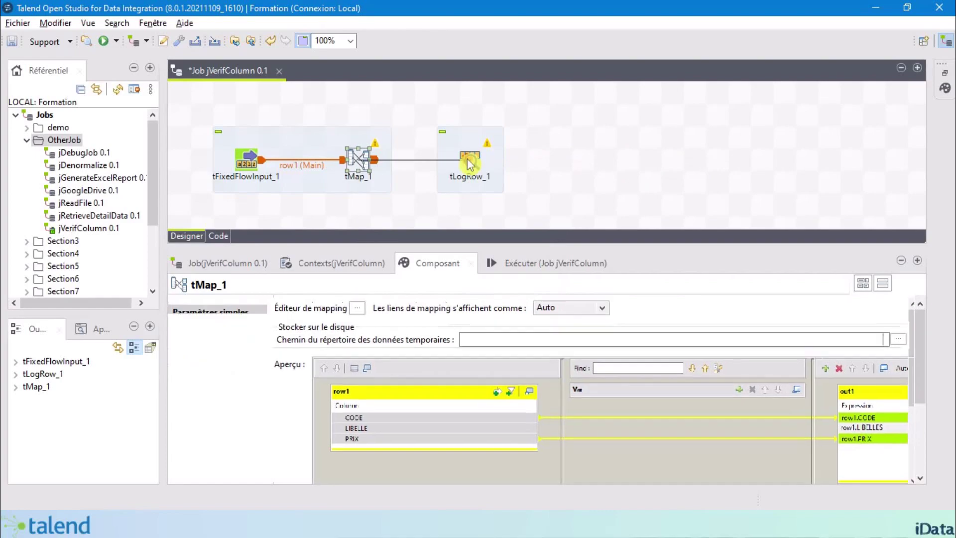
Step: Set tLogRow_1 to Table display mode and minimize the repository and outline views
click(465, 160)
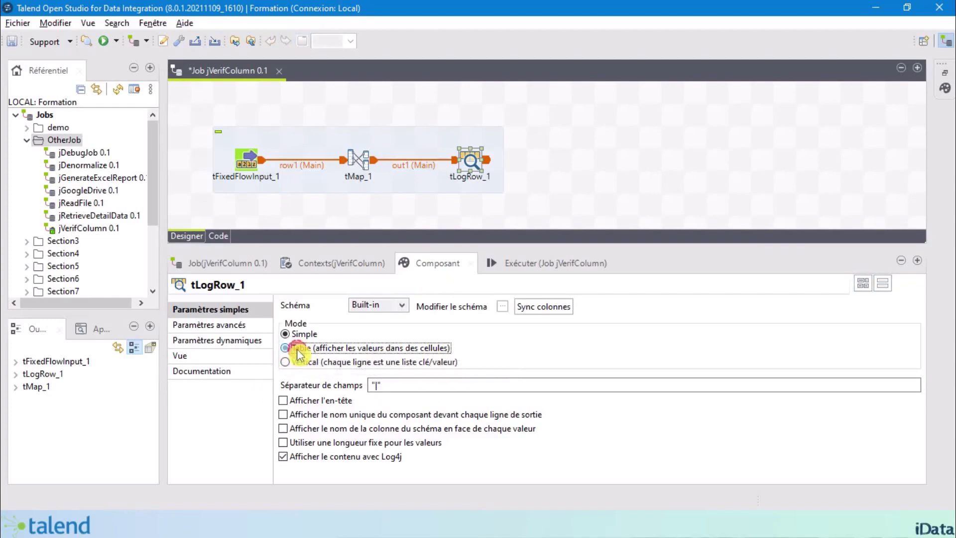
click(286, 348)
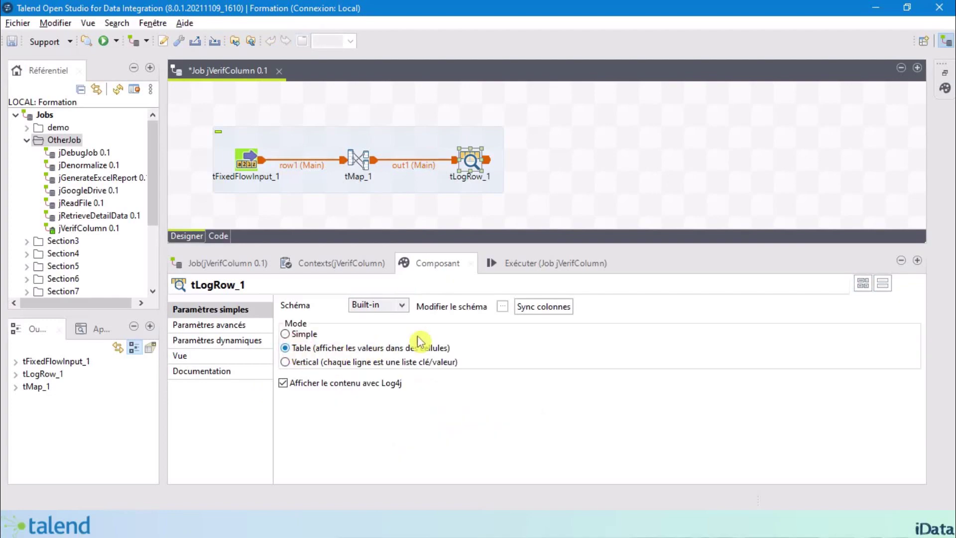
click(133, 67)
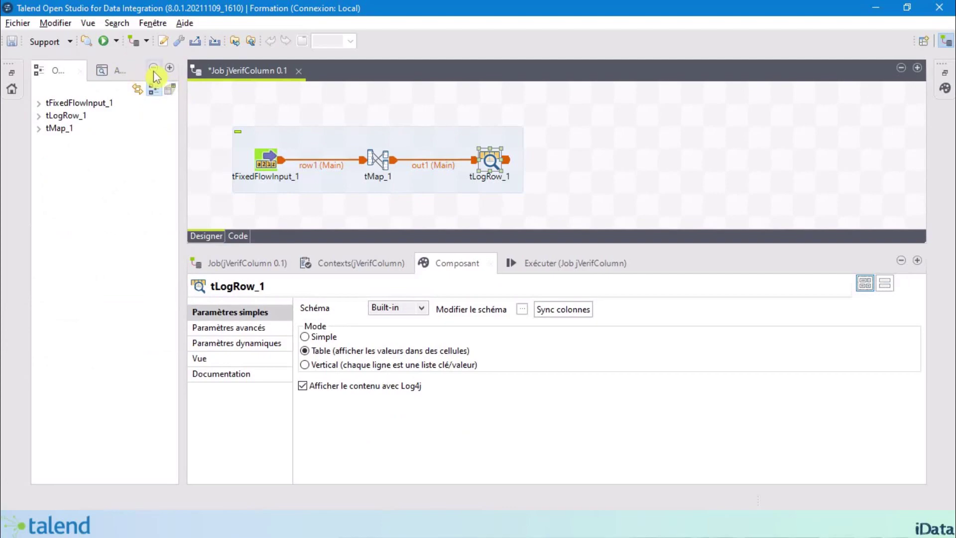
click(154, 68)
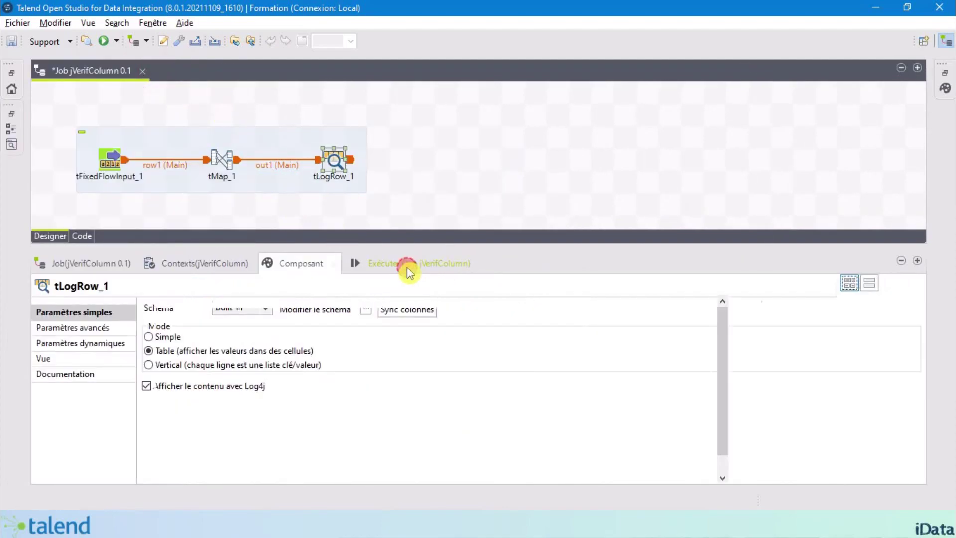
Step: Run the job jVerifColumn, move the error dialog clear of tMap_1, and dismiss it
click(407, 266)
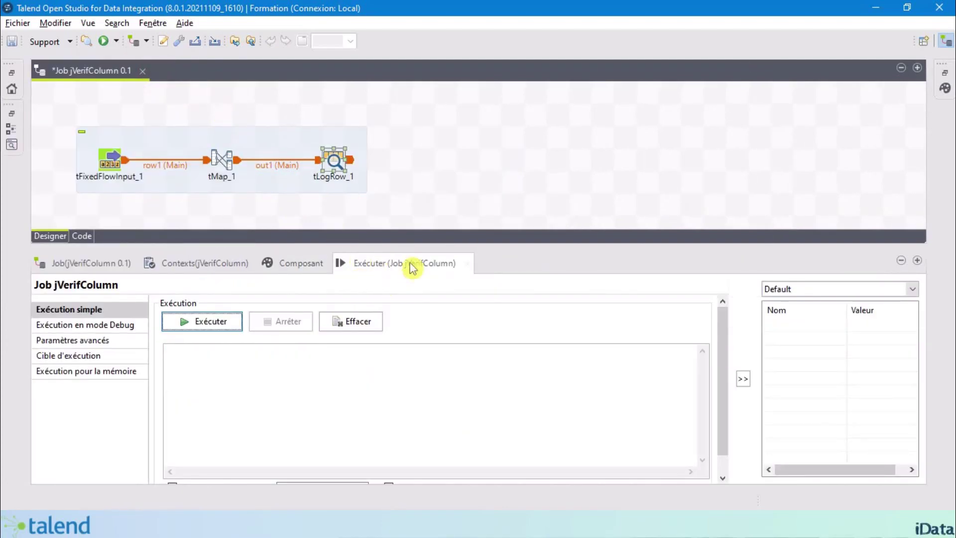
click(210, 322)
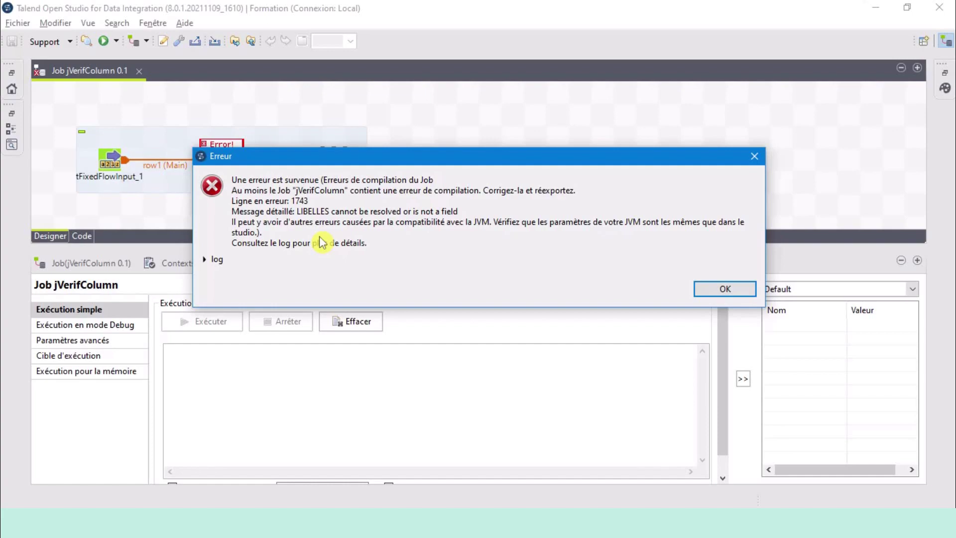
drag(413, 162, 514, 124)
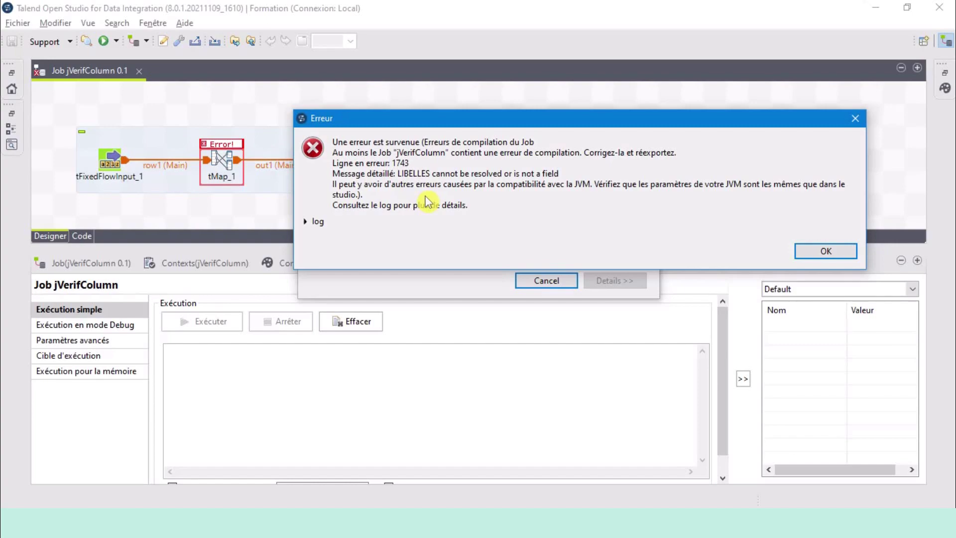
click(826, 252)
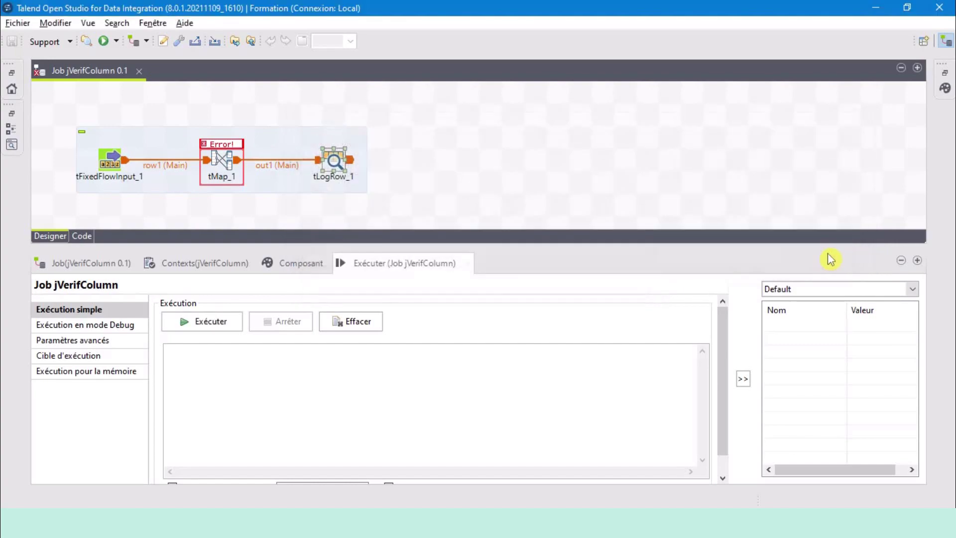
Step: Open the tMap_1 mapping and correct the expression of the LIBELLE column in out1 to row1.LIBELLE
double_click(222, 159)
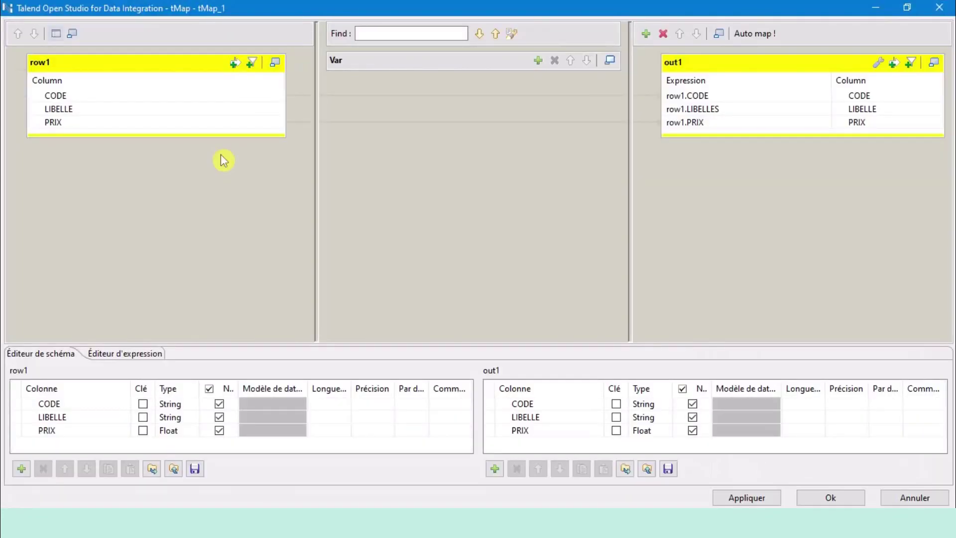
click(745, 123)
click(733, 109)
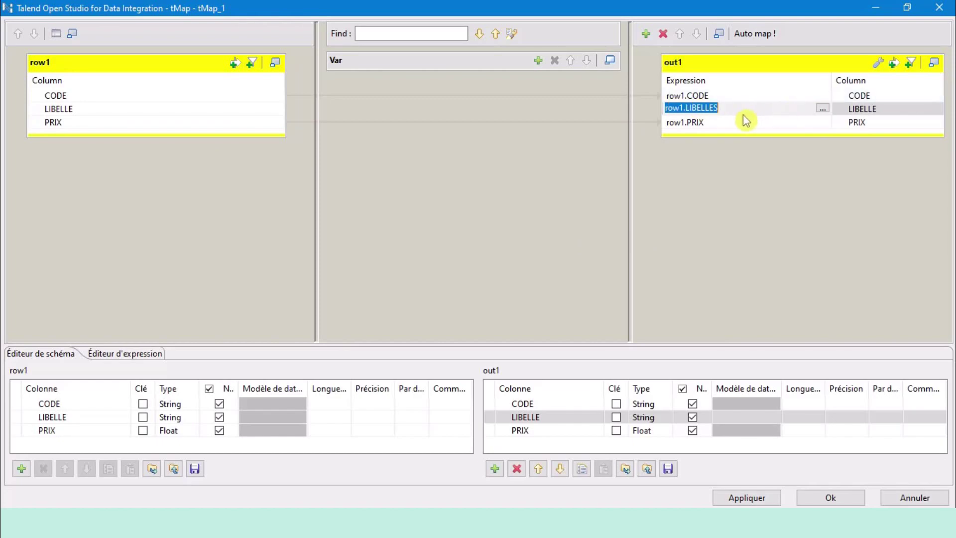
click(177, 54)
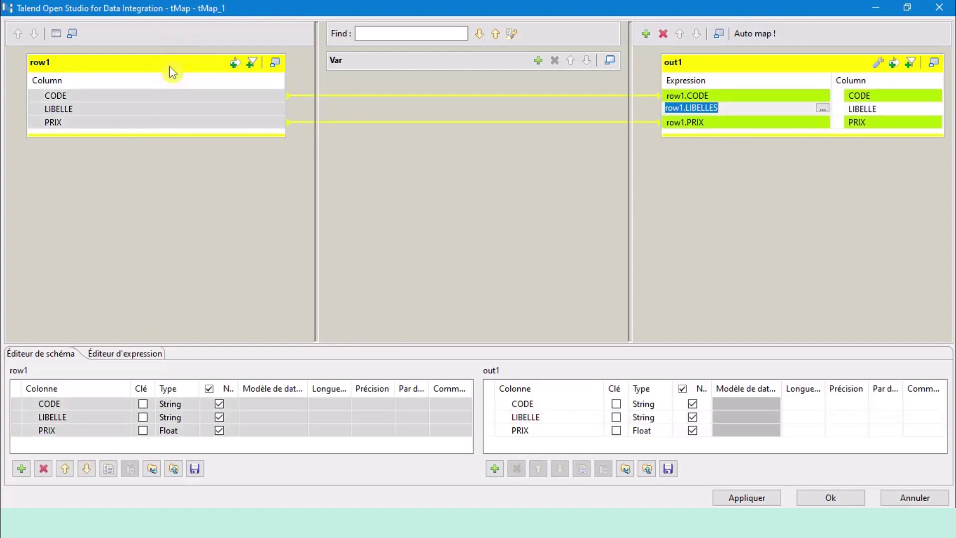
click(730, 108)
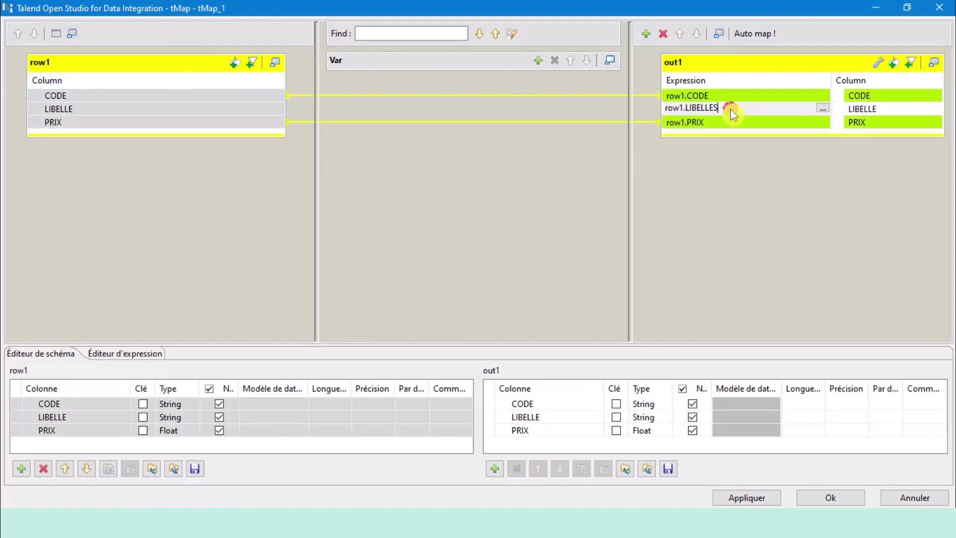
key(BackSpace)
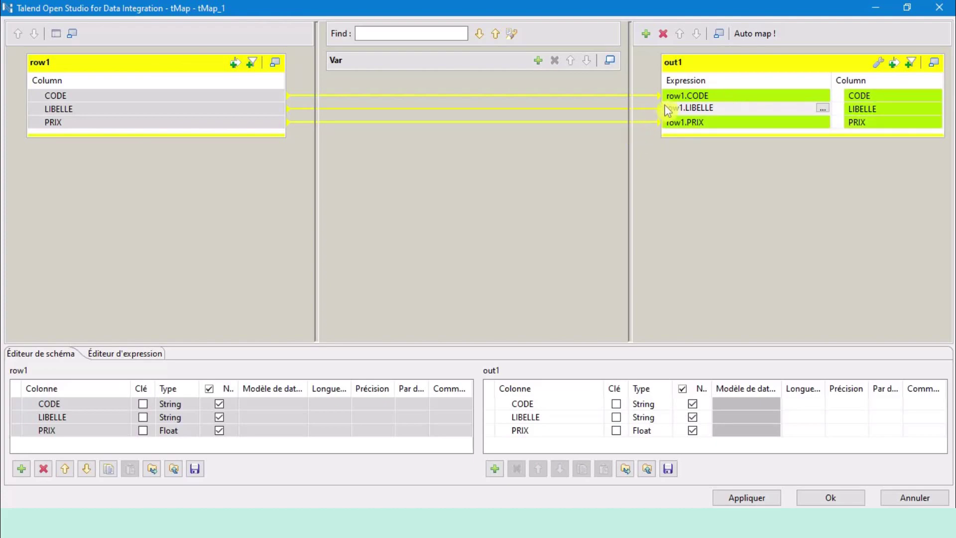
click(681, 124)
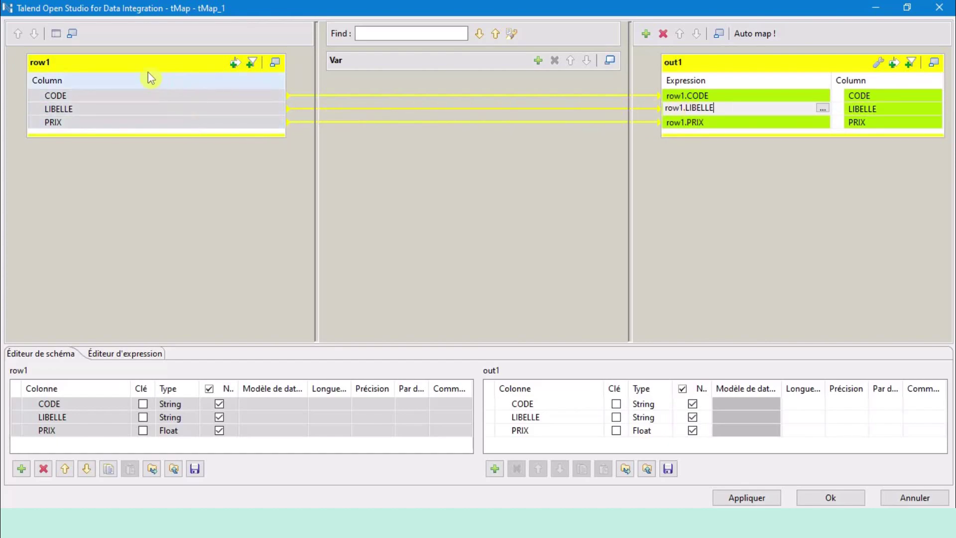
Step: Check the links between the row1 and out1 columns and confirm the tMap_1 mapping
click(689, 60)
click(487, 119)
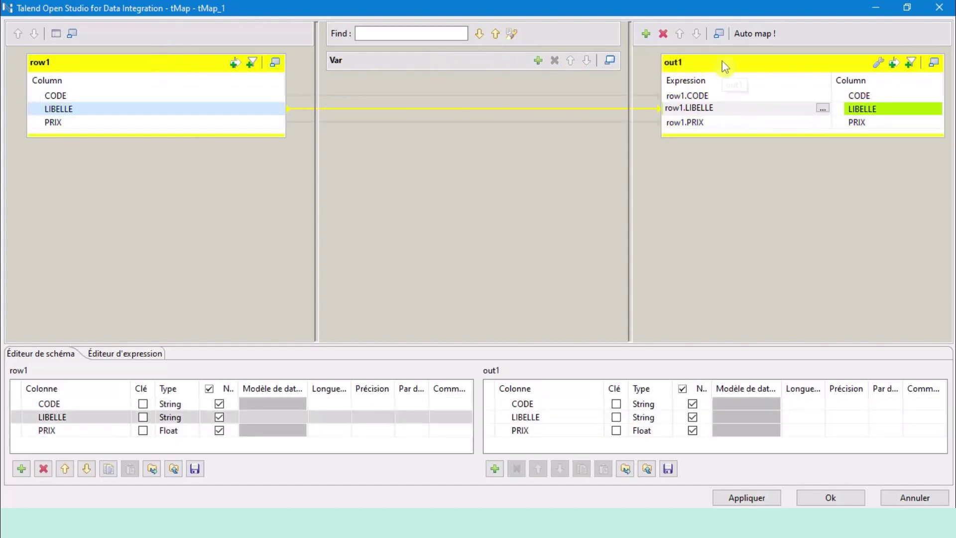
click(728, 106)
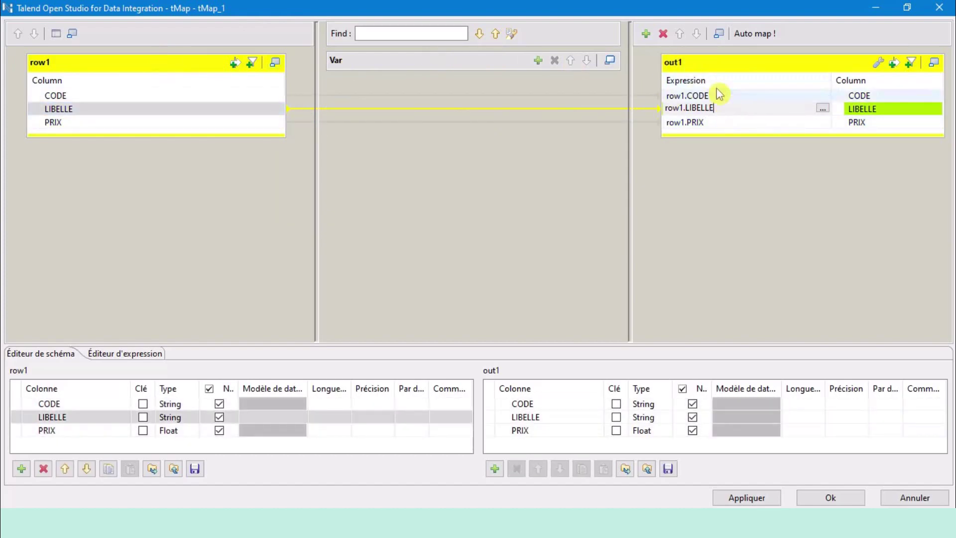
key(Return)
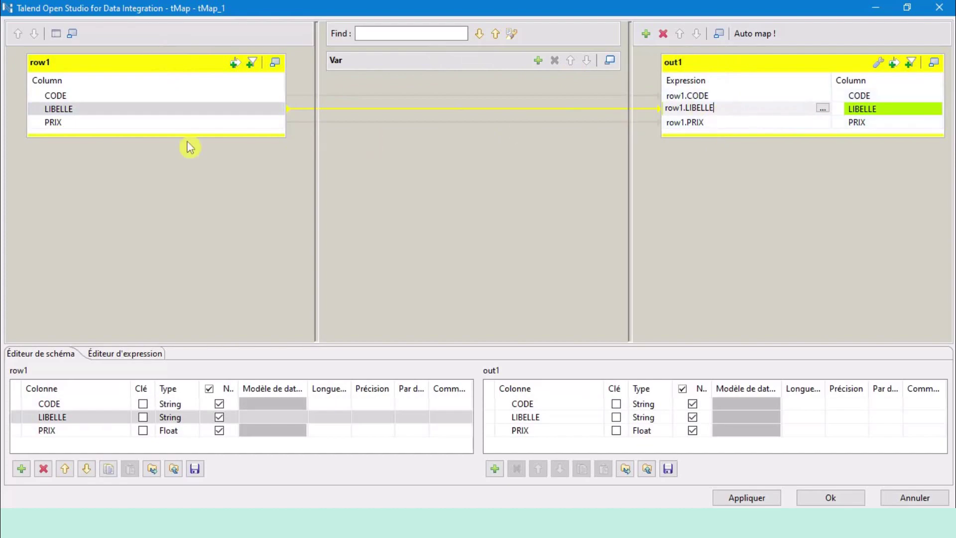
click(102, 71)
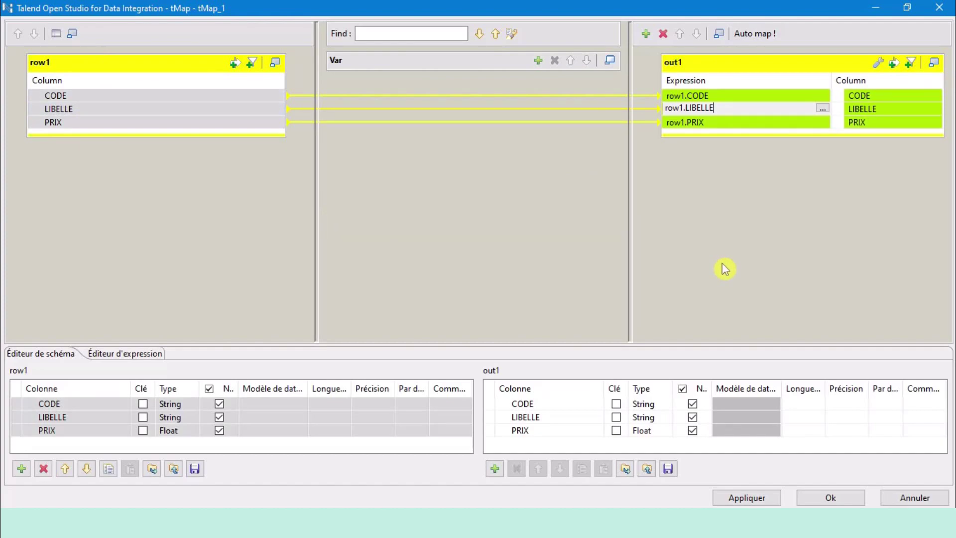
click(845, 498)
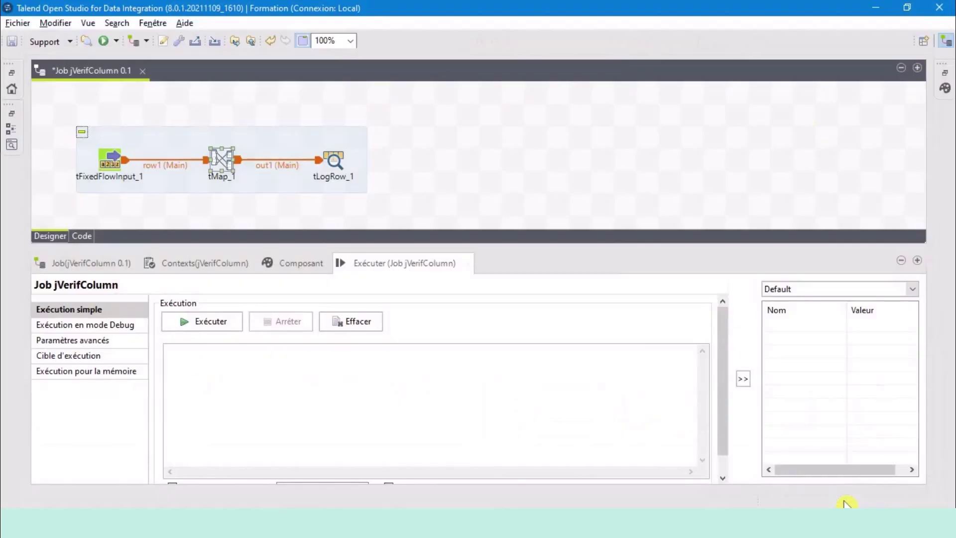
Step: Run the job jVerifColumn and review the tLogRow_1 table in the execution output, highlighting its header and data rows
click(207, 326)
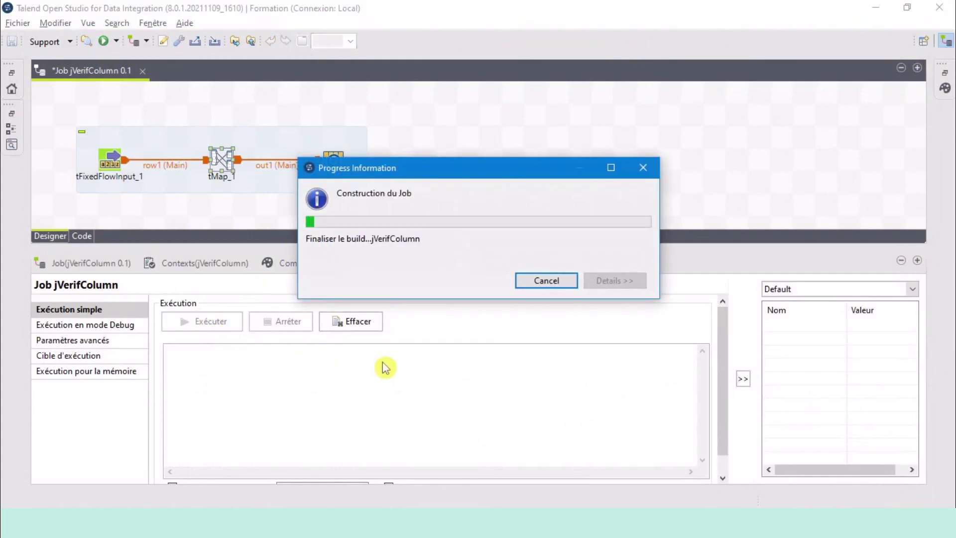
scroll(371, 386, up, 2)
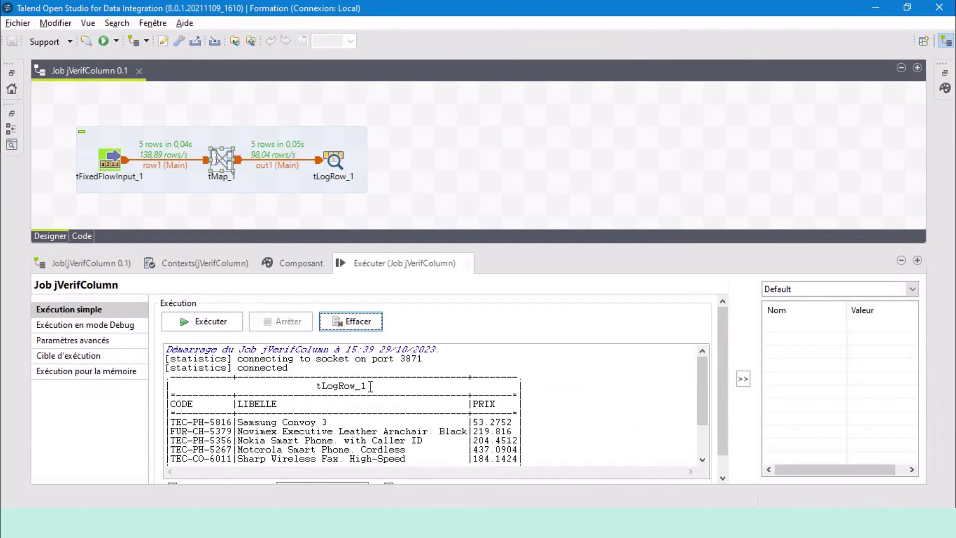
scroll(355, 392, down, 2)
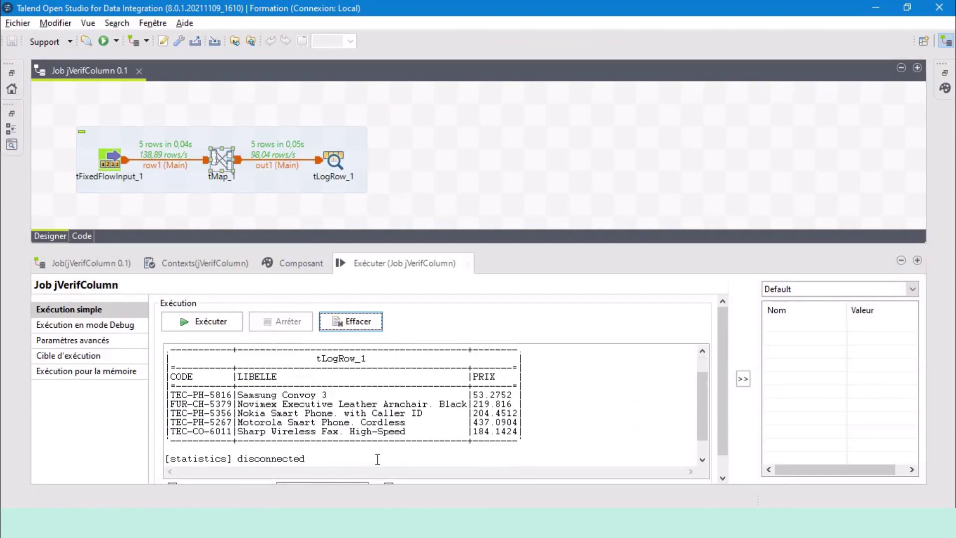
scroll(367, 431, up, 2)
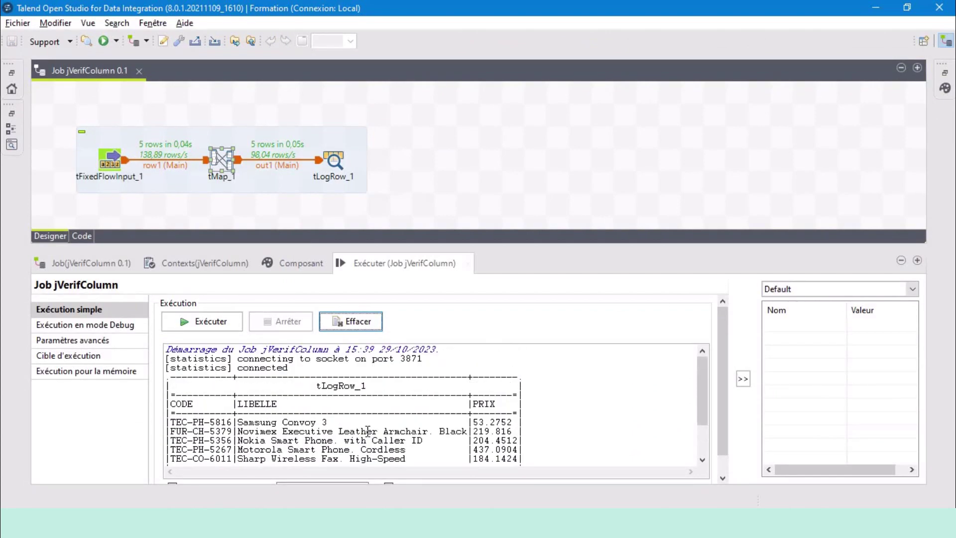
scroll(368, 431, down, 1)
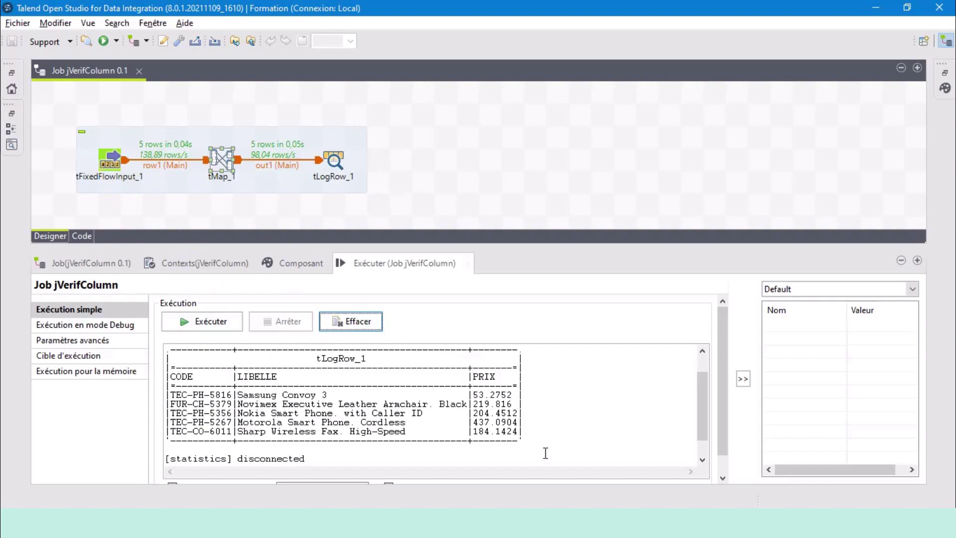
click(533, 430)
drag(533, 430, 128, 381)
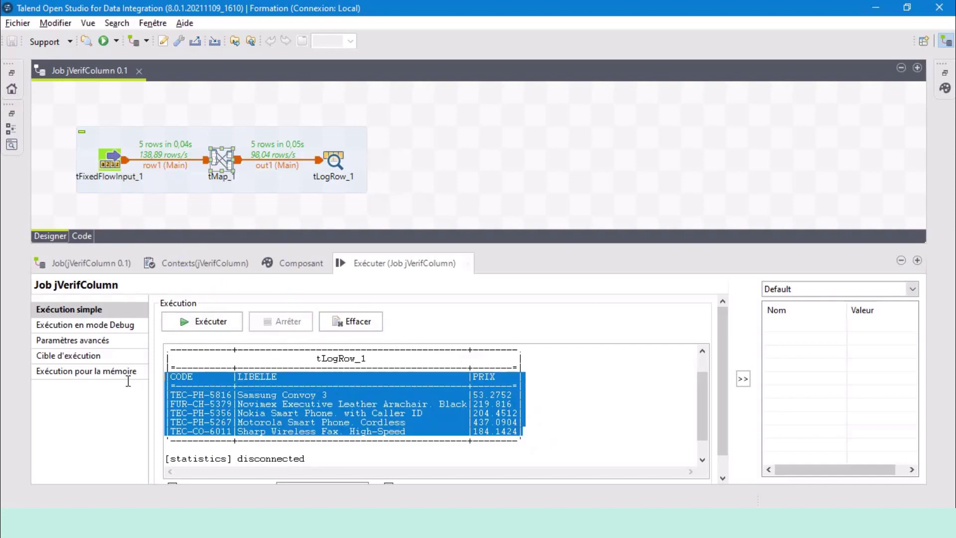
Step: Select tFixedFlowInput_1, tMap_1 and tLogRow_1 together and move them slightly down to free space above the flow
click(481, 134)
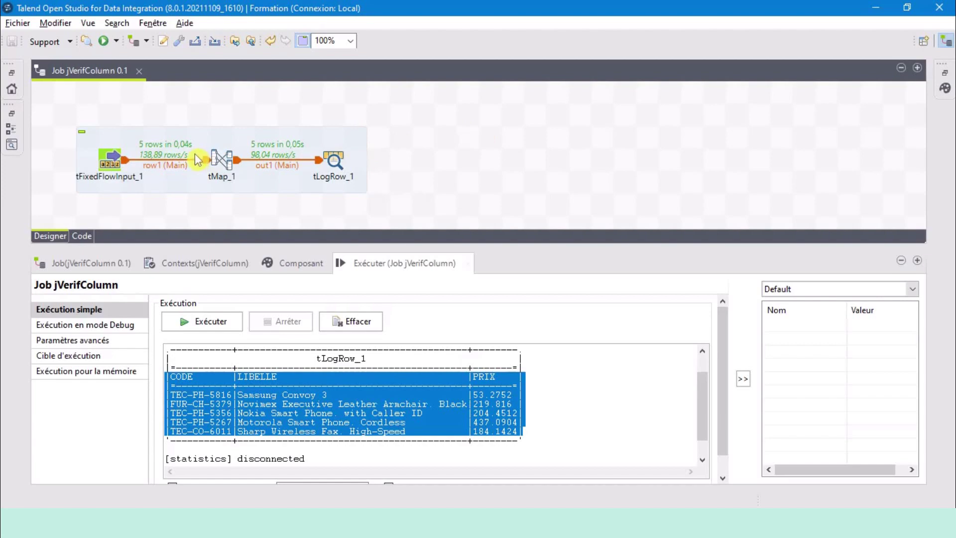
click(234, 159)
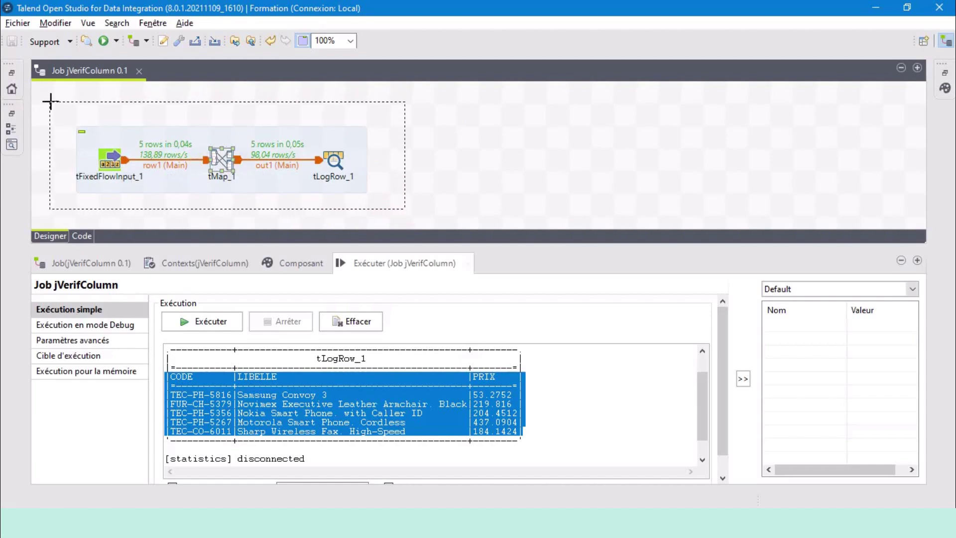
drag(47, 97, 406, 199)
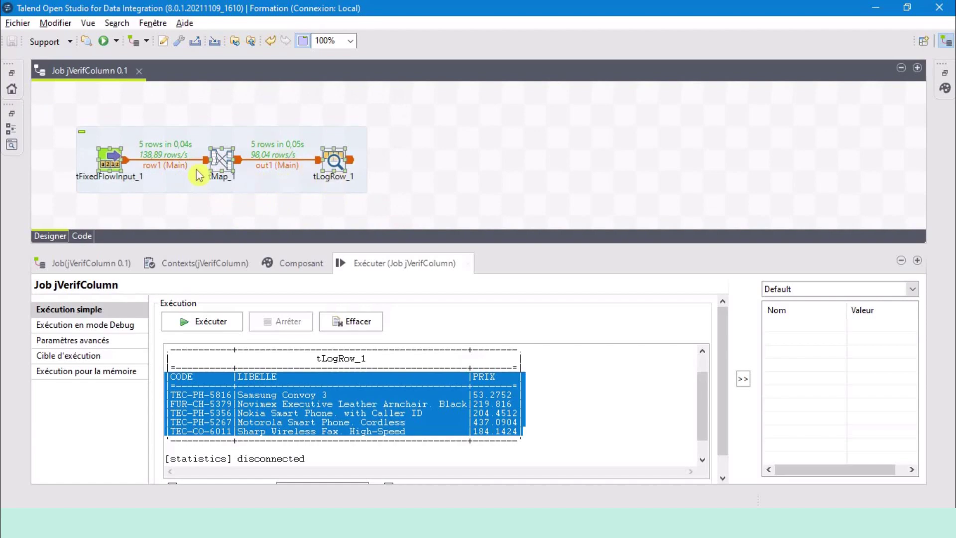
drag(222, 163, 221, 185)
Step: Add a tJava component above the existing flow and open its settings
click(192, 122)
text(tja)
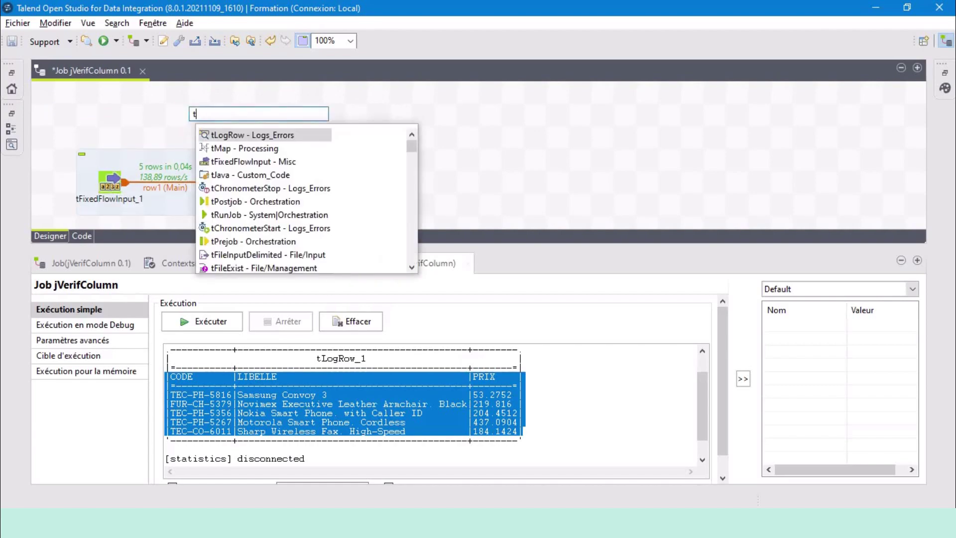
double_click(225, 135)
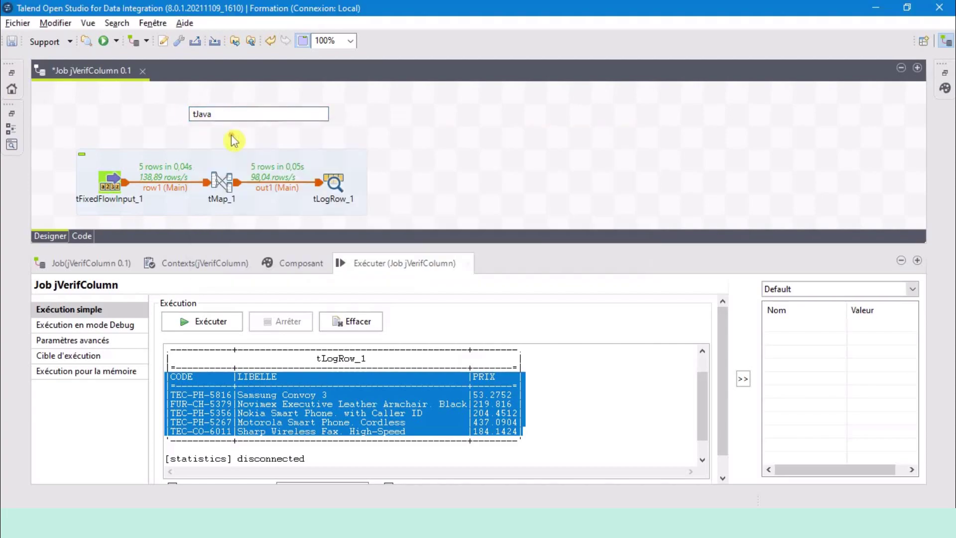
click(191, 120)
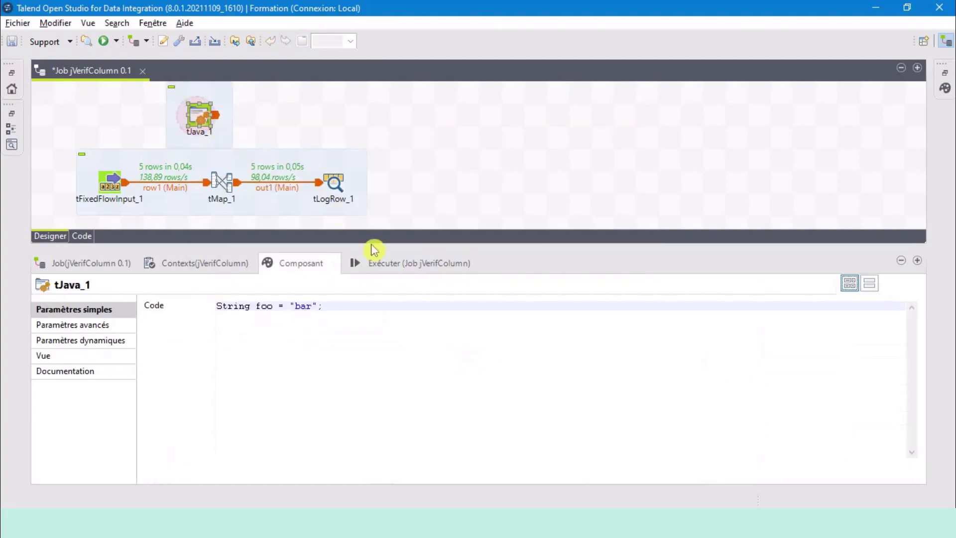
Step: Enlarge the tJava_1 settings area and replace the default code with System.out.println(""+context.code);
drag(332, 245, 331, 201)
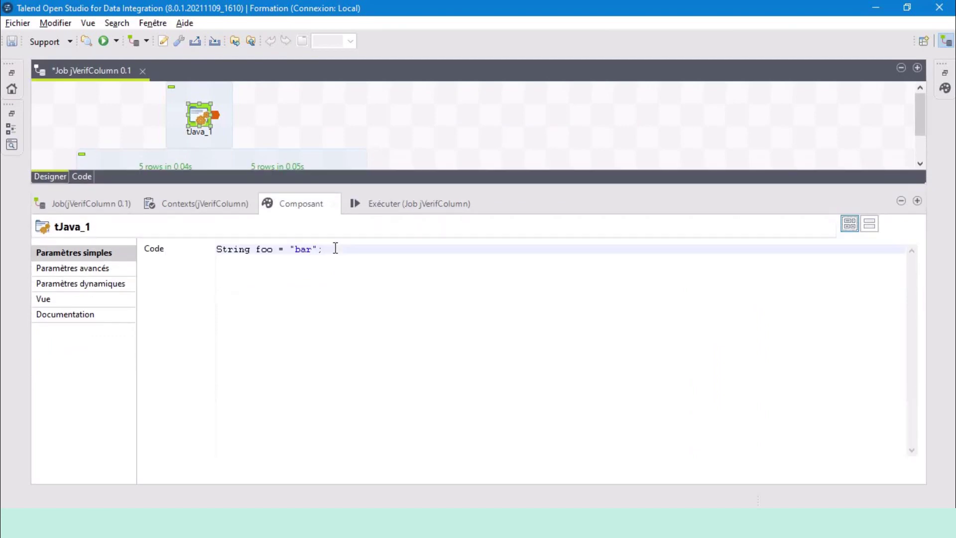
drag(317, 248, 154, 247)
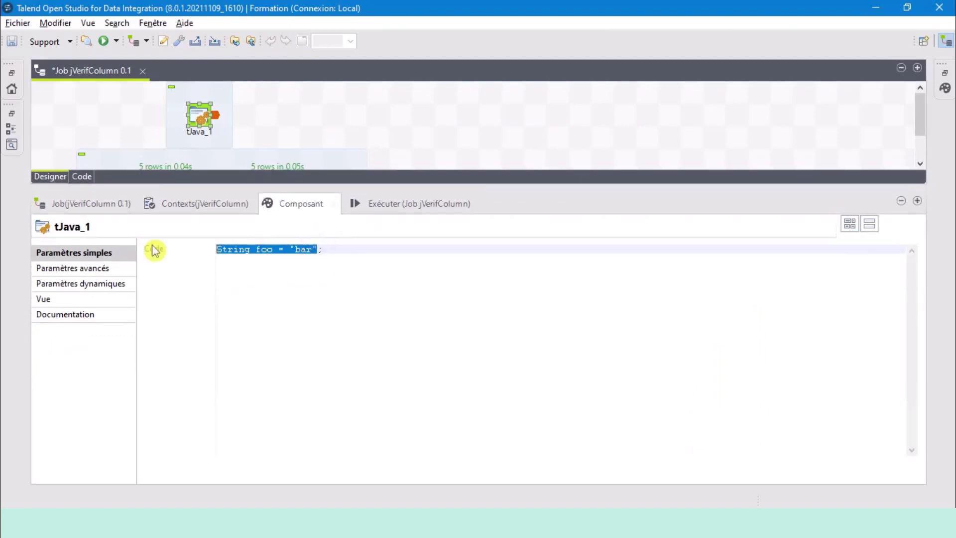
text(System.out.println(")
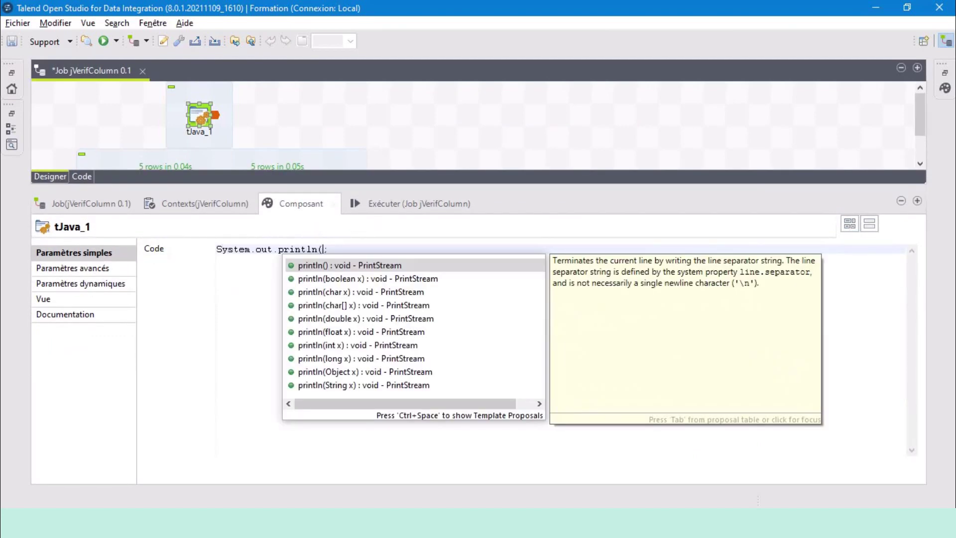
text("+)
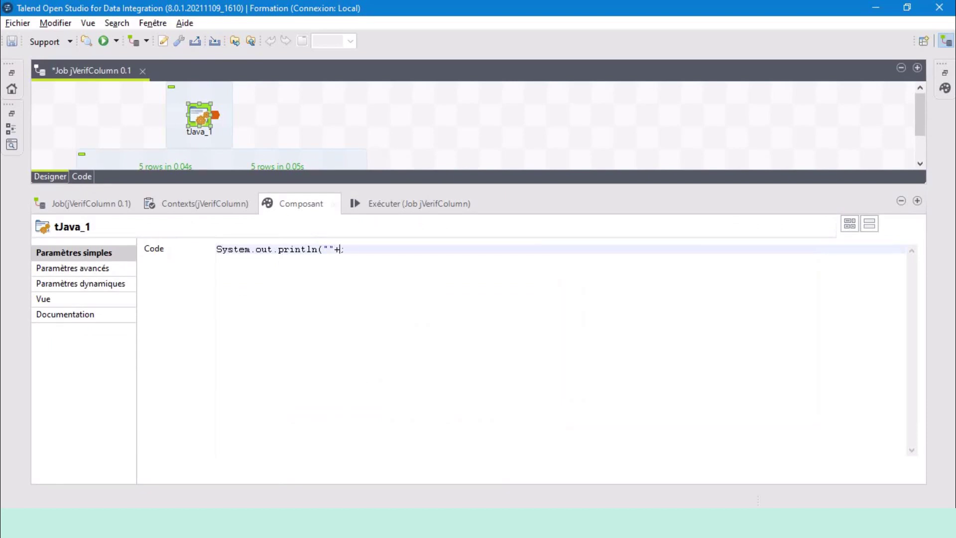
text(Con)
key(BackSpace)
key(BackSpace)
key(BackSpace)
text(context)
key(ctrl+space)
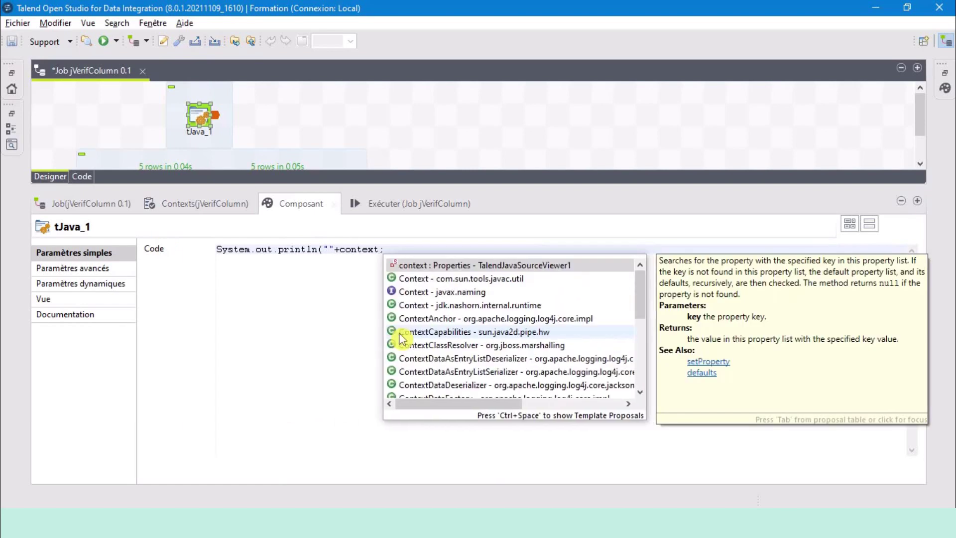
text(.code)
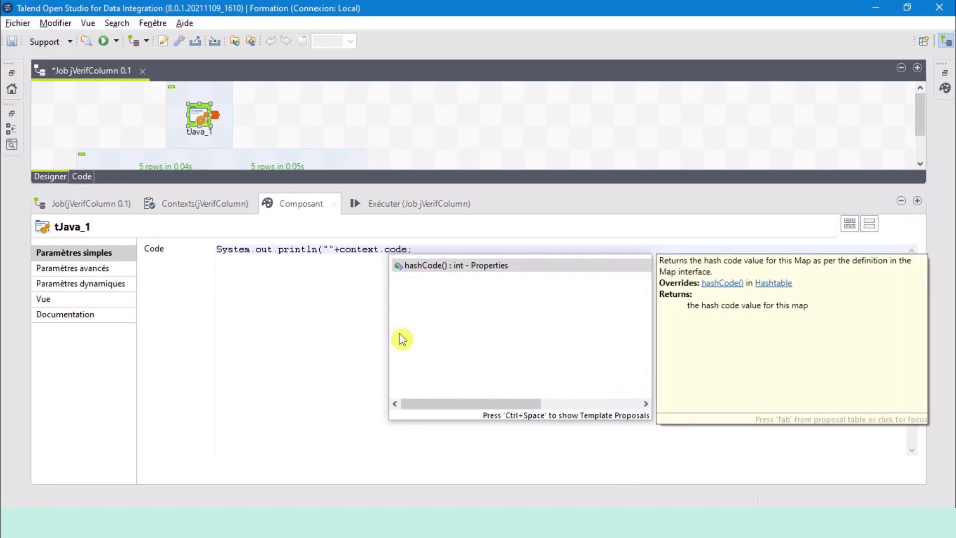
text())
Step: Check the job's context variables for the code variable used in tJava_1, and return to the component's settings
double_click(402, 248)
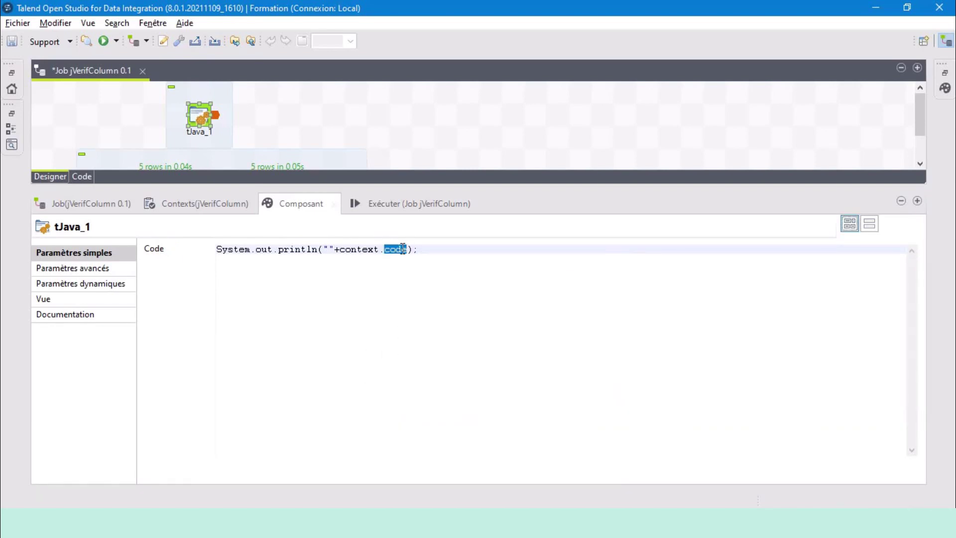
click(401, 248)
click(198, 209)
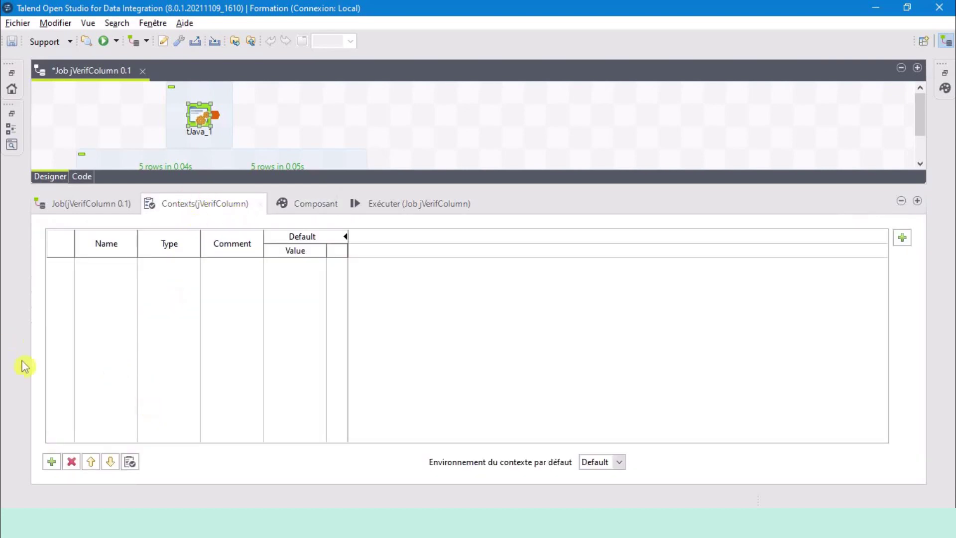
click(301, 209)
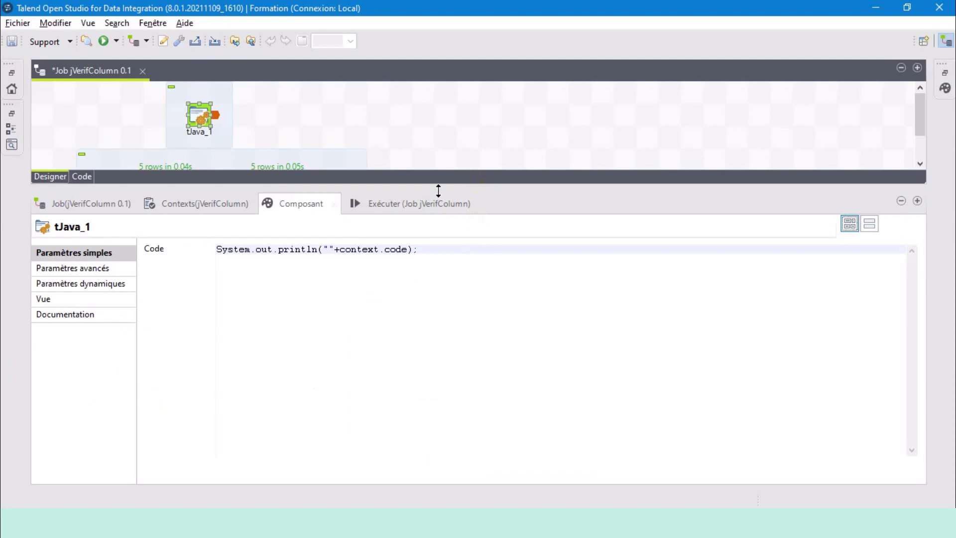
Step: Run the job jVerifColumn with the tJava_1 component and dismiss the error dialog
click(394, 208)
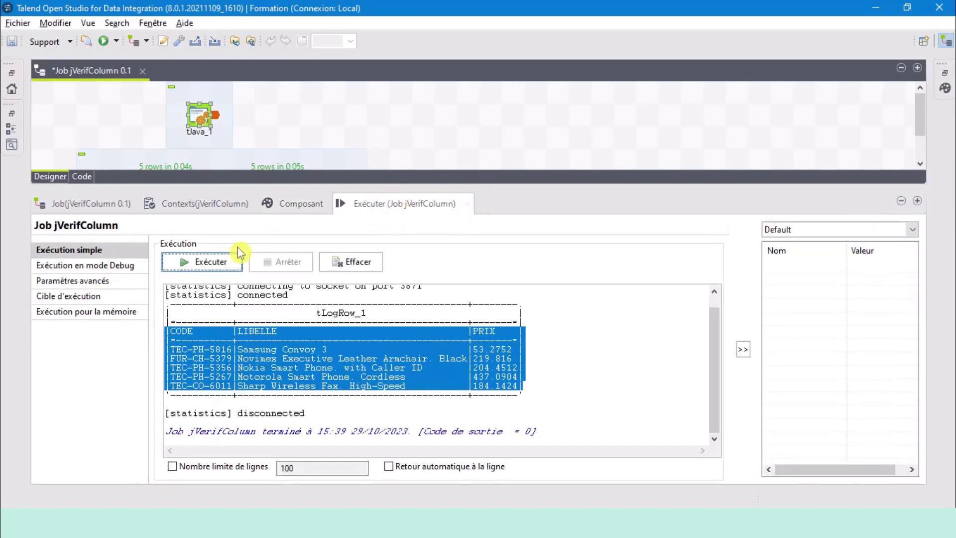
click(209, 261)
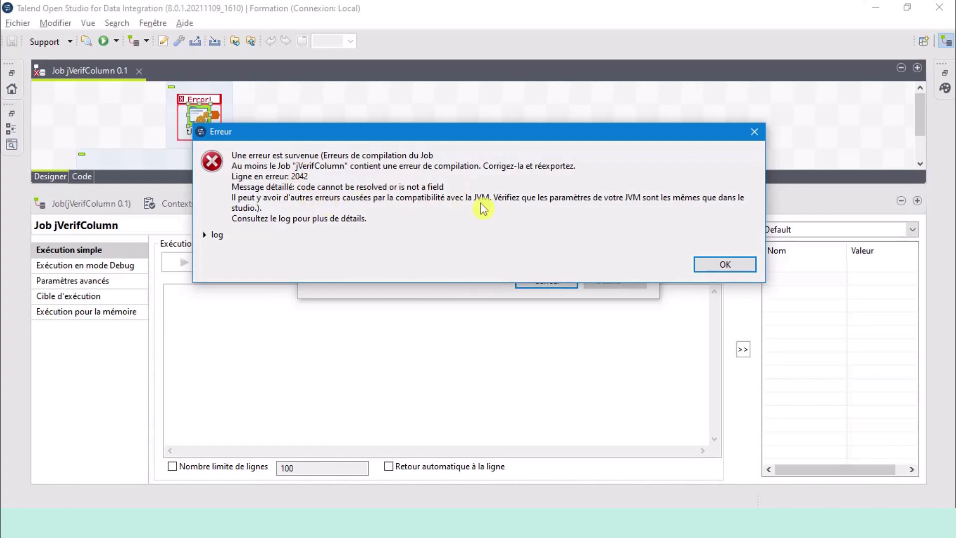
click(724, 264)
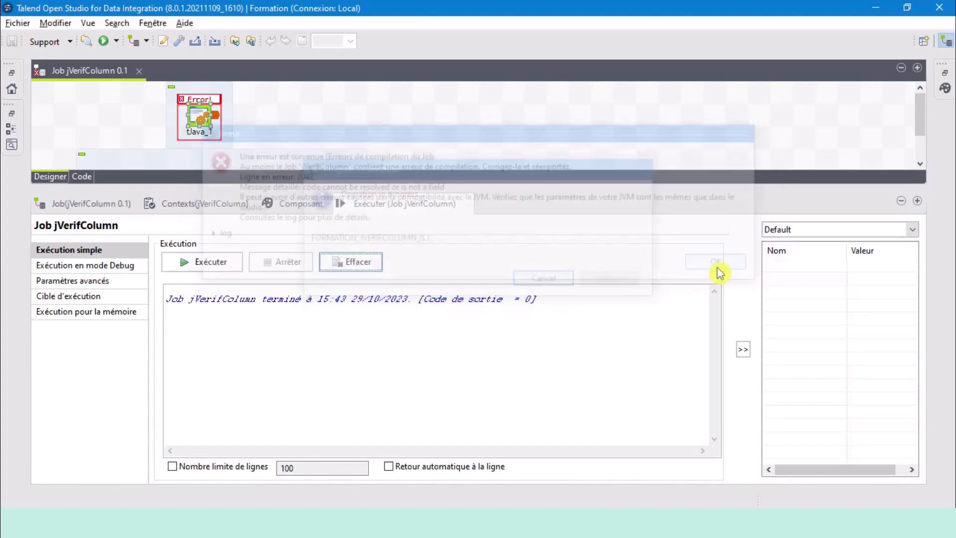
Step: Add a String context variable named code to the job and set its default value to test
click(205, 203)
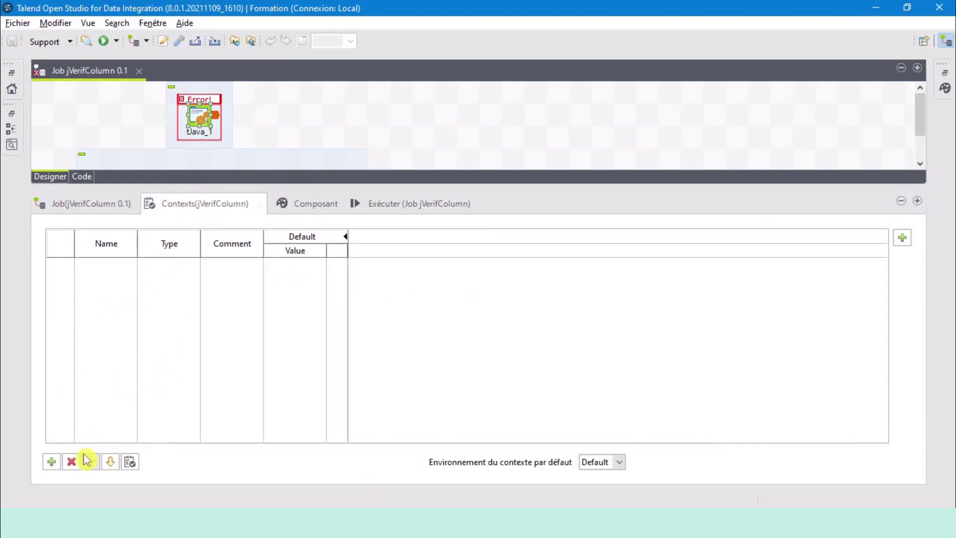
click(51, 461)
click(99, 265)
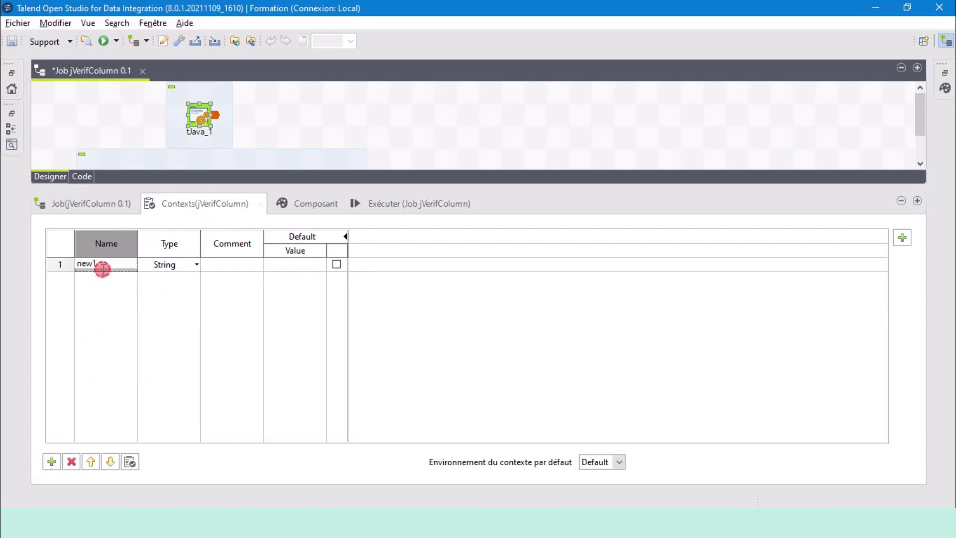
text(co)
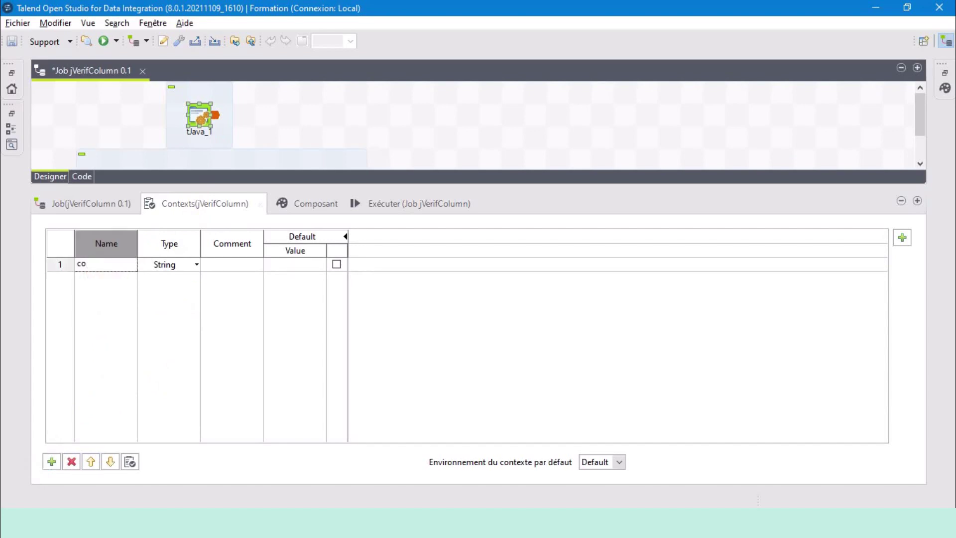
text(de)
click(284, 267)
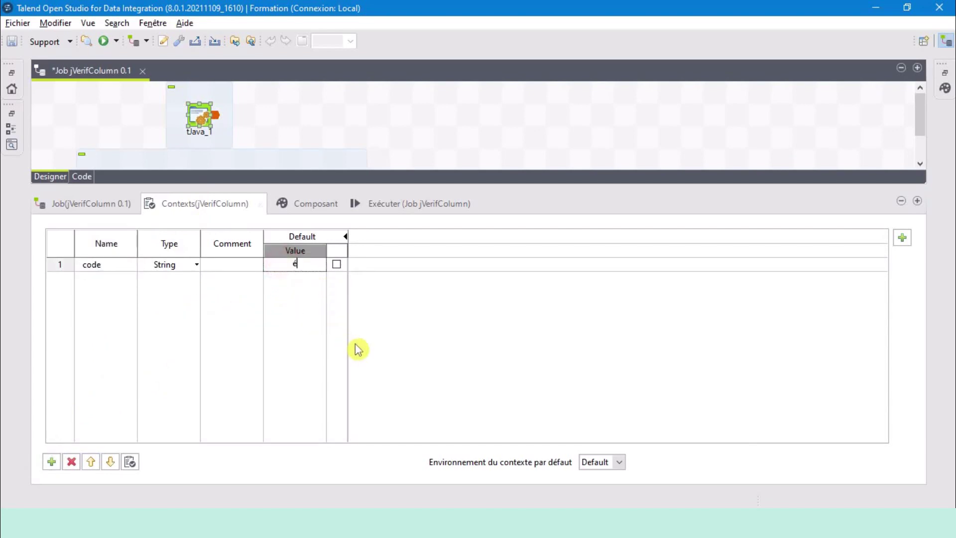
text(test)
click(342, 356)
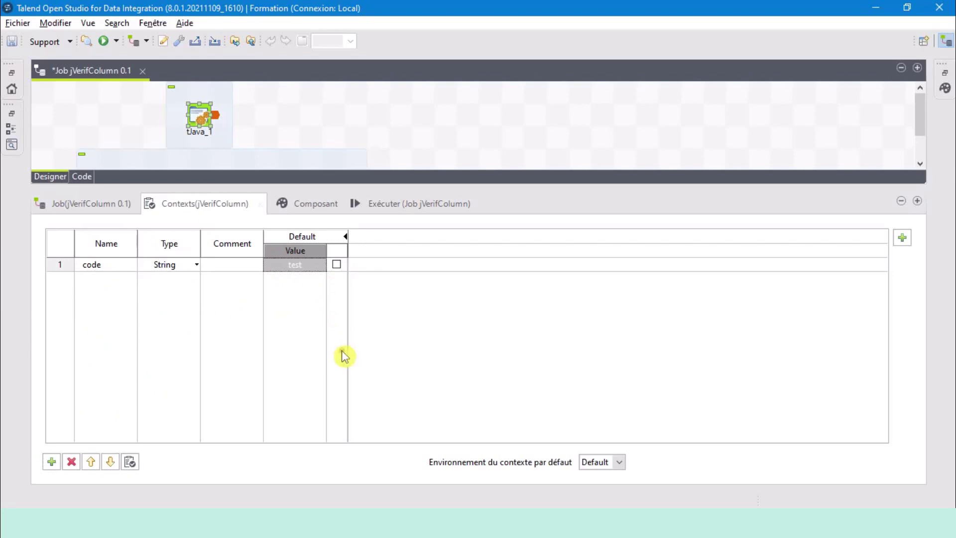
Step: Run the job jVerifColumn and check the console output for the line printed by tJava_1
click(426, 209)
click(208, 270)
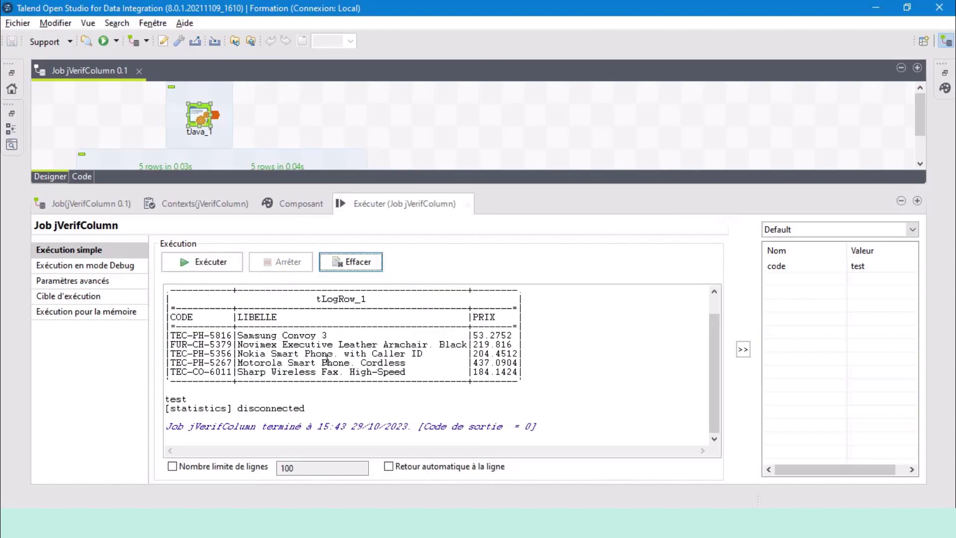
scroll(326, 361, up, 1)
scroll(326, 360, down, 1)
drag(166, 395, 187, 398)
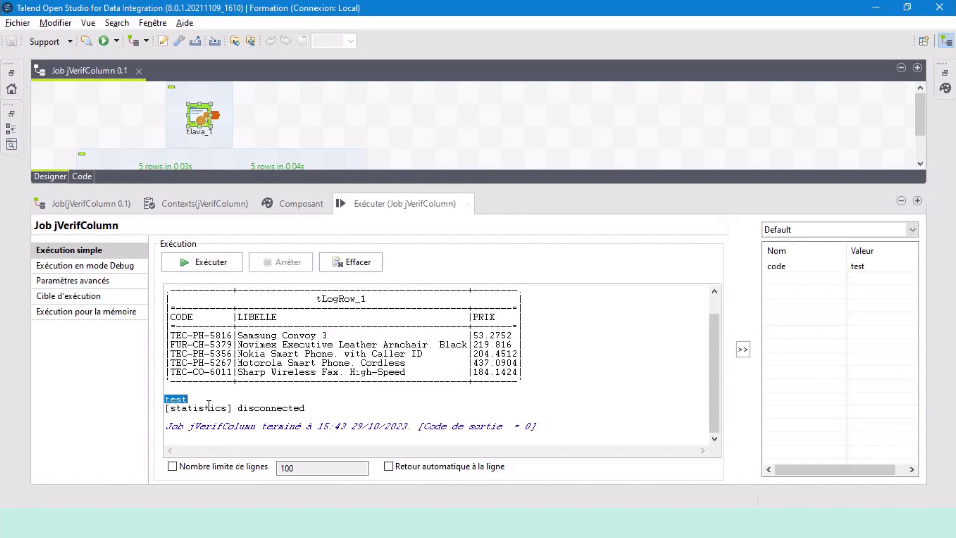
scroll(212, 403, up, 1)
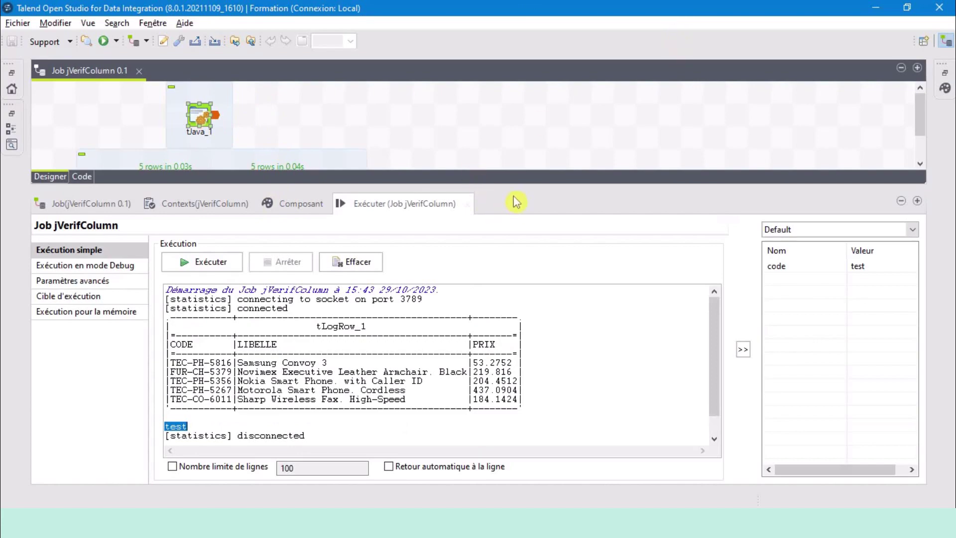
Step: Enlarge the design canvas and move tJava_1 directly above tFixedFlowInput_1
drag(514, 187, 529, 372)
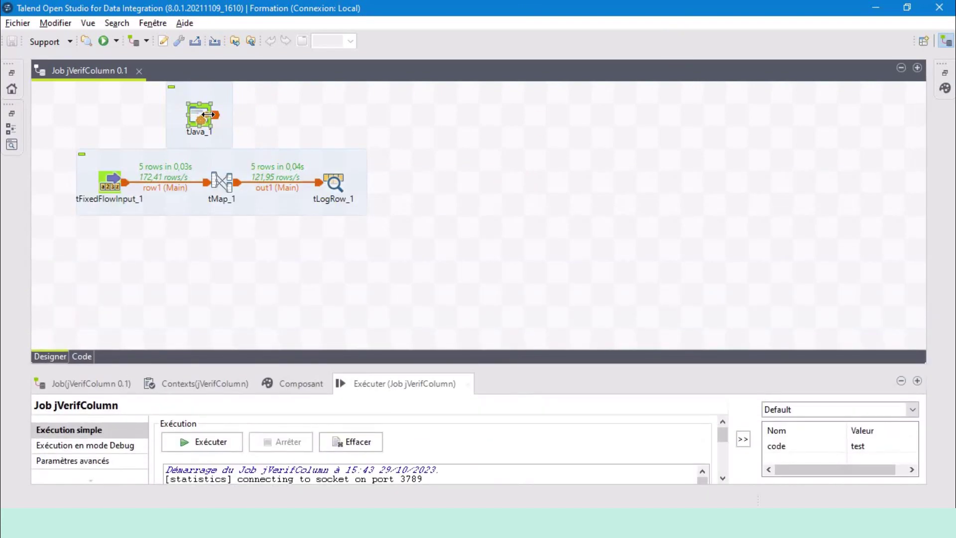
drag(193, 123, 104, 123)
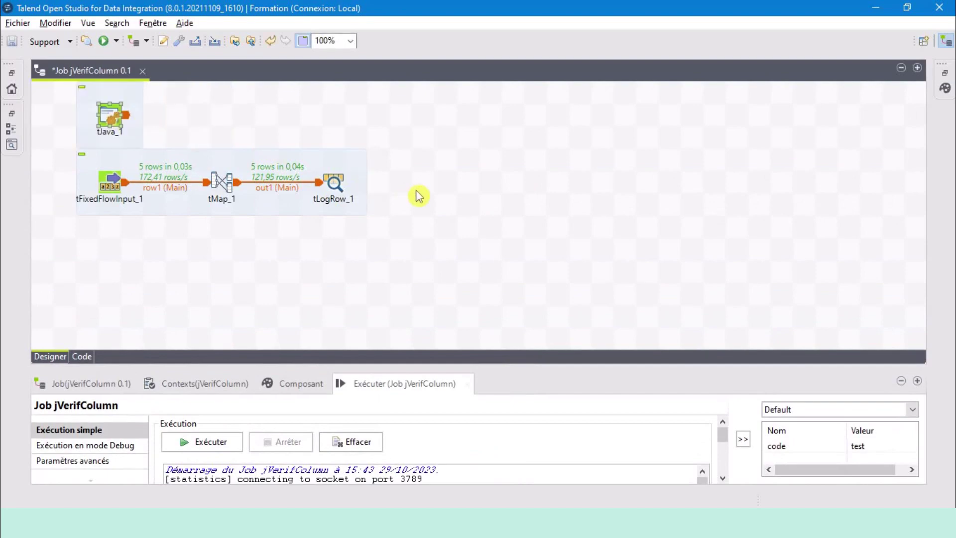